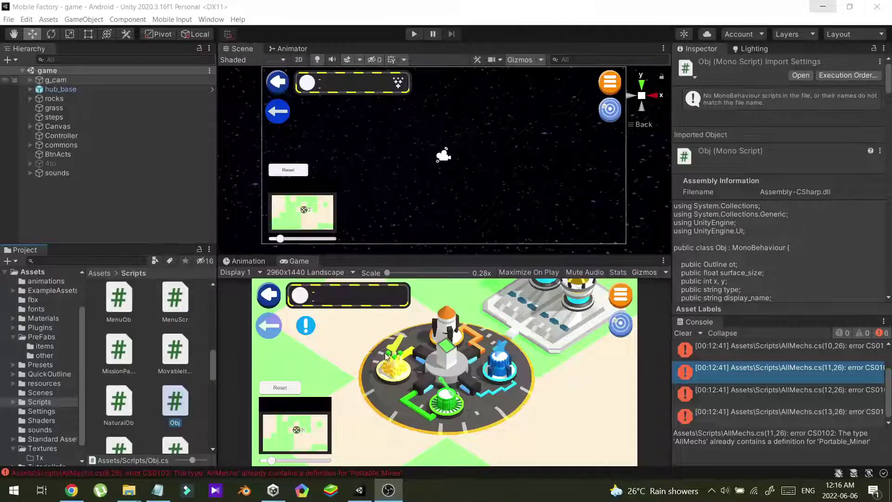
Open the Obj script from Unity's Scripts folder in Visual Studio.
{"action": "double_click", "coordinate": [173, 408]}
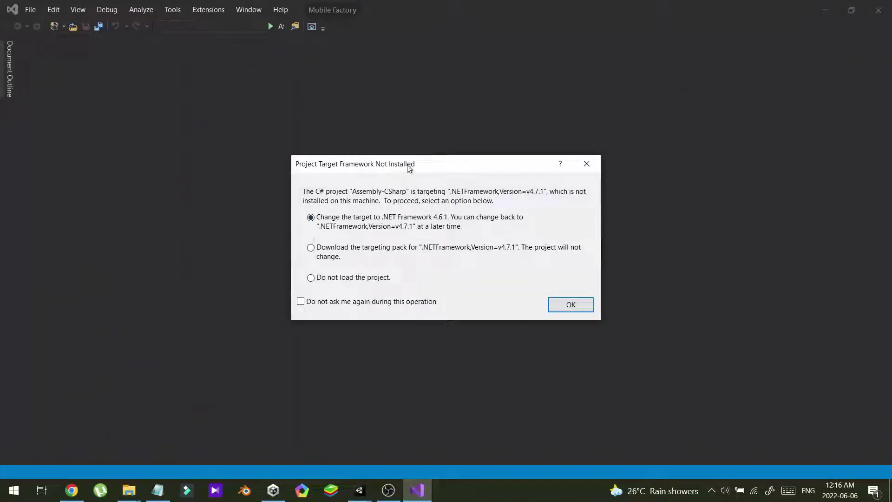
Move the framework warning up and choose to download the v4.7.1 targeting pack.
{"action": "left_click_drag", "start_coordinate": [411, 164], "coordinate": [408, 126]}
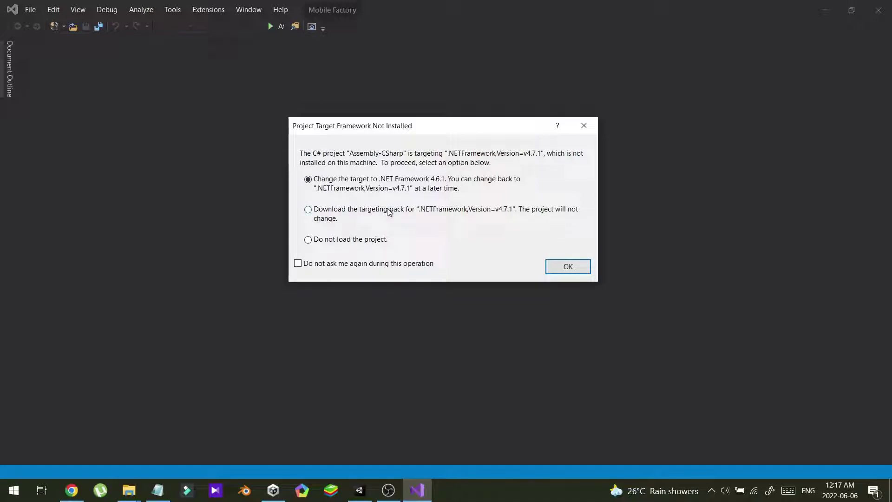
{"action": "left_click", "coordinate": [347, 216]}
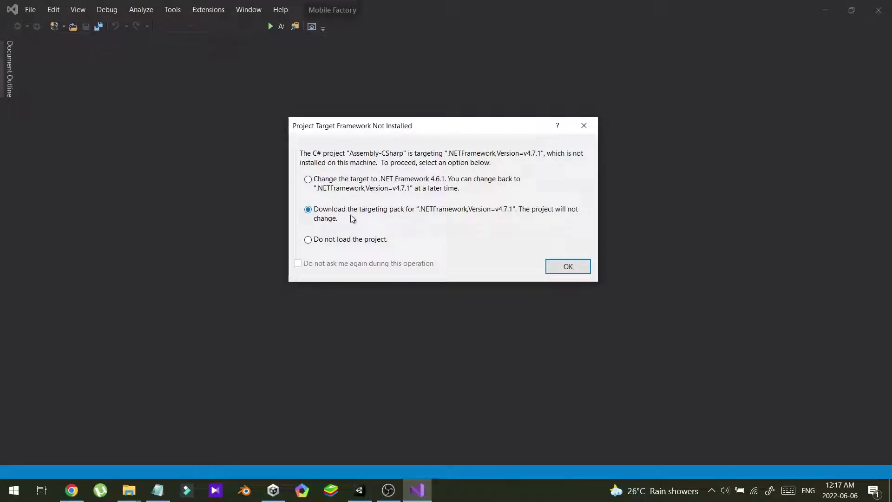
Confirm the targeting pack choice and select the unloaded Assembly-CSharp project.
{"action": "left_click", "coordinate": [568, 266]}
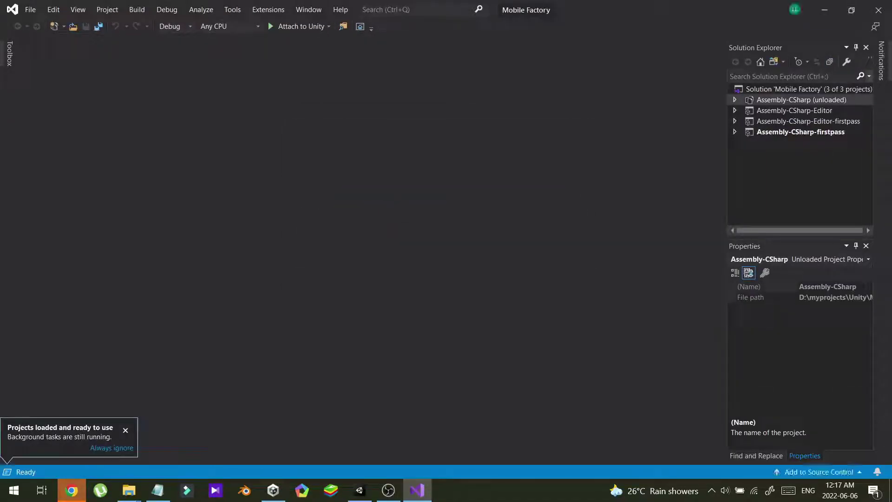
{"action": "left_click", "coordinate": [72, 491]}
{"action": "scroll", "coordinate": [489, 231], "scroll_direction": "down", "scroll_amount": 1}
{"action": "scroll", "coordinate": [489, 230], "scroll_direction": "down", "scroll_amount": 3}
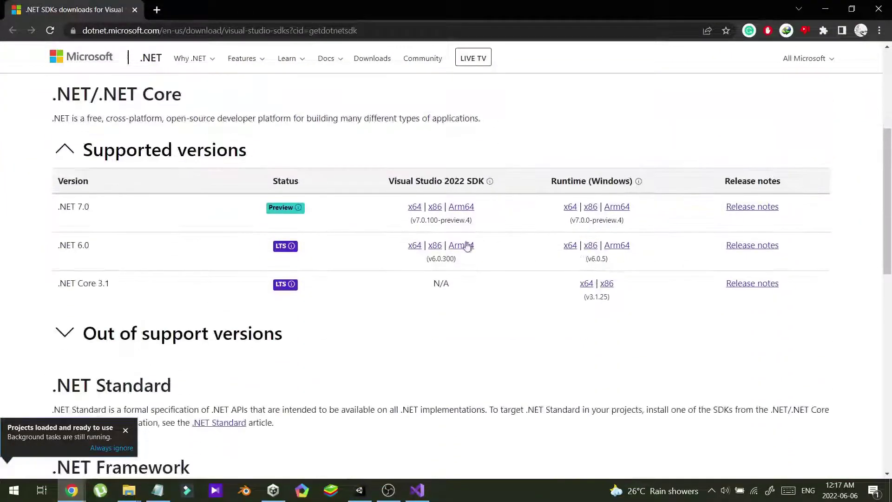
{"action": "scroll", "coordinate": [388, 261], "scroll_direction": "up", "scroll_amount": 4}
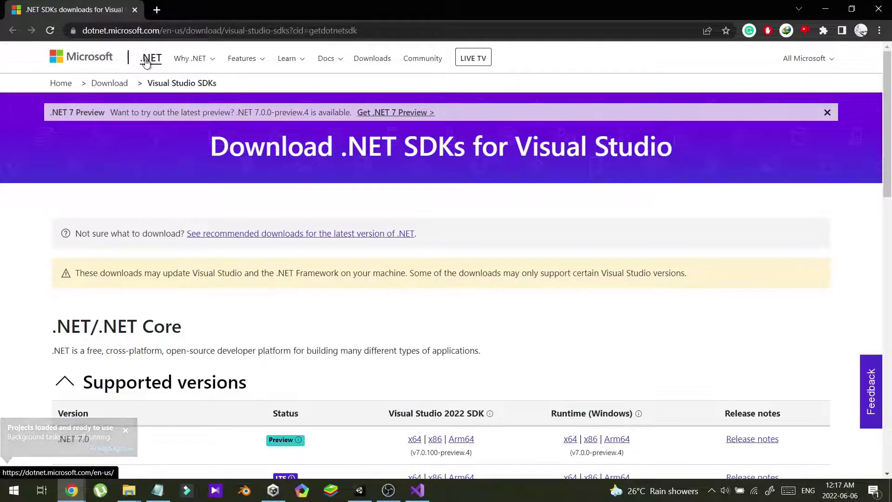
{"action": "scroll", "coordinate": [386, 215], "scroll_direction": "down", "scroll_amount": 4}
{"action": "scroll", "coordinate": [386, 215], "scroll_direction": "down", "scroll_amount": 2}
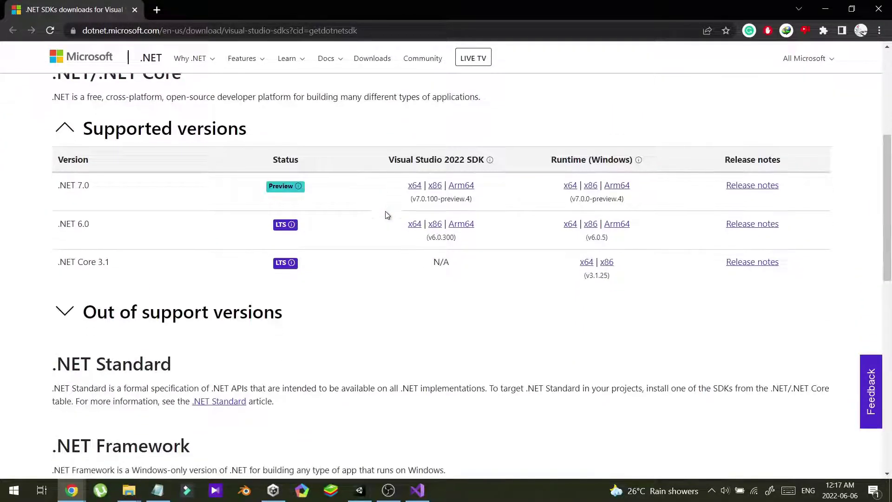
{"action": "scroll", "coordinate": [385, 214], "scroll_direction": "down", "scroll_amount": 4}
{"action": "scroll", "coordinate": [382, 206], "scroll_direction": "down", "scroll_amount": 2}
{"action": "scroll", "coordinate": [383, 206], "scroll_direction": "down", "scroll_amount": 1}
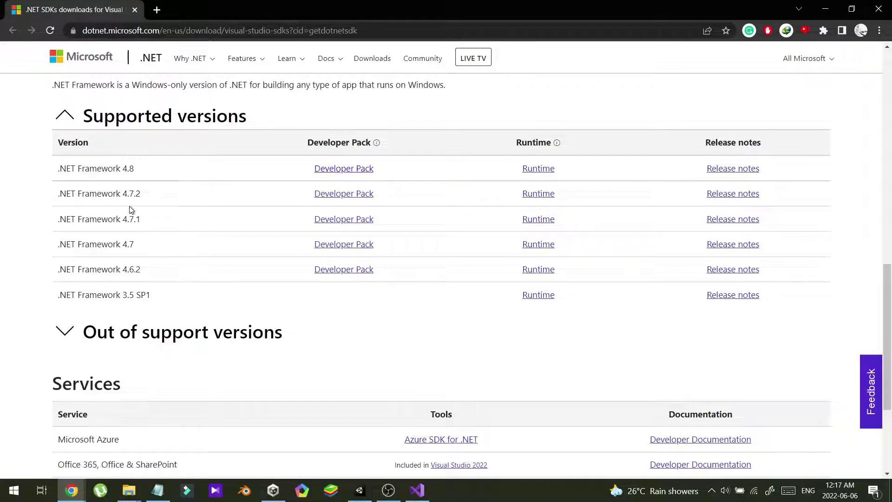
{"action": "left_click", "coordinate": [359, 490]}
{"action": "left_click", "coordinate": [416, 490]}
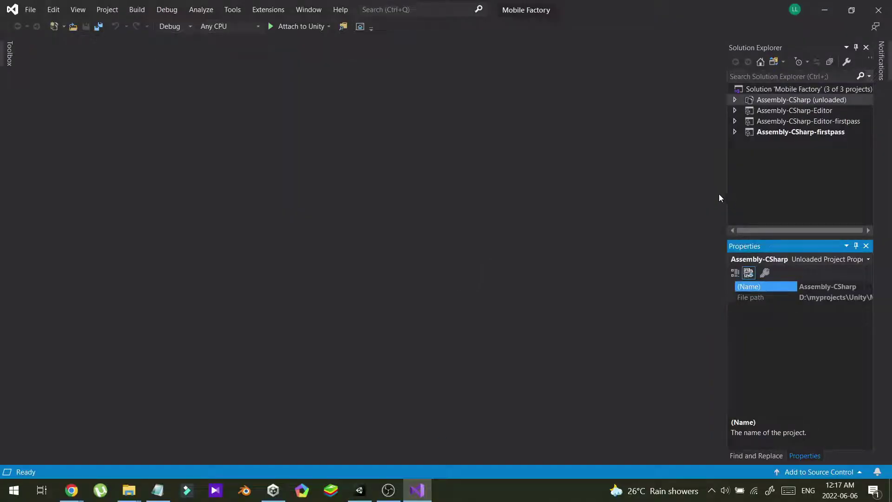
{"action": "left_click", "coordinate": [739, 101]}
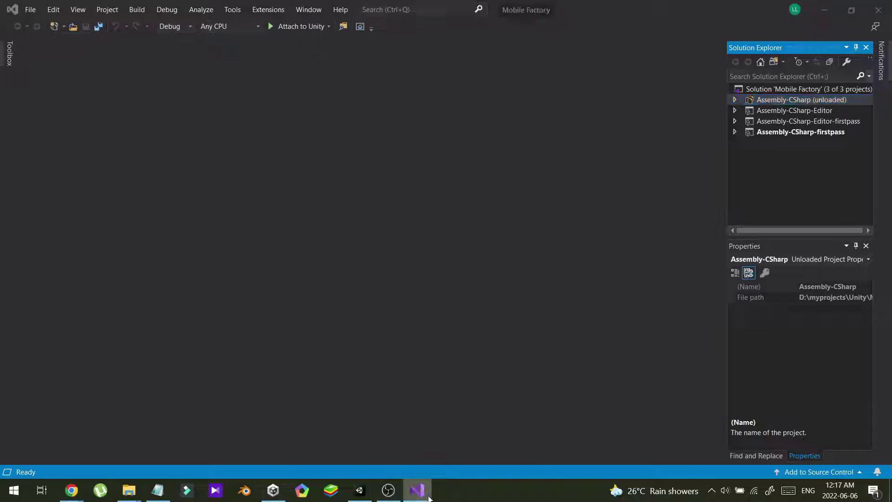
Locate the .NET Framework 4.7.1 Developer Pack row on the download page.
{"action": "left_click", "coordinate": [388, 490]}
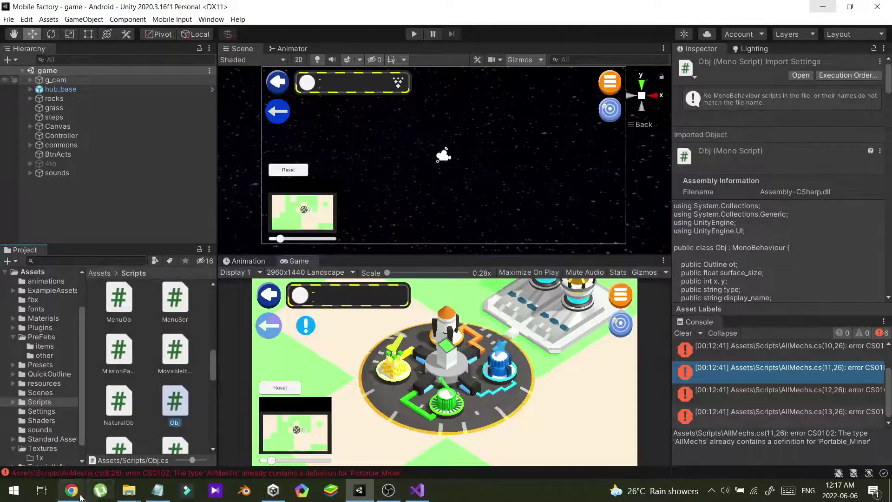
{"action": "left_click", "coordinate": [185, 444]}
{"action": "scroll", "coordinate": [126, 286], "scroll_direction": "down", "scroll_amount": 3}
{"action": "scroll", "coordinate": [126, 283], "scroll_direction": "up", "scroll_amount": 2}
{"action": "scroll", "coordinate": [140, 201], "scroll_direction": "up", "scroll_amount": 1}
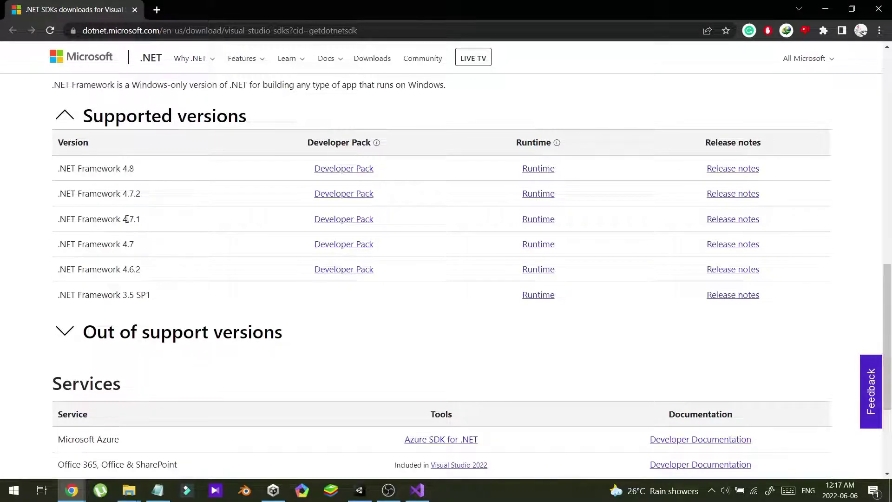
{"action": "left_click_drag", "start_coordinate": [124, 219], "coordinate": [148, 220]}
{"action": "scroll", "coordinate": [202, 223], "scroll_direction": "up", "scroll_amount": 2}
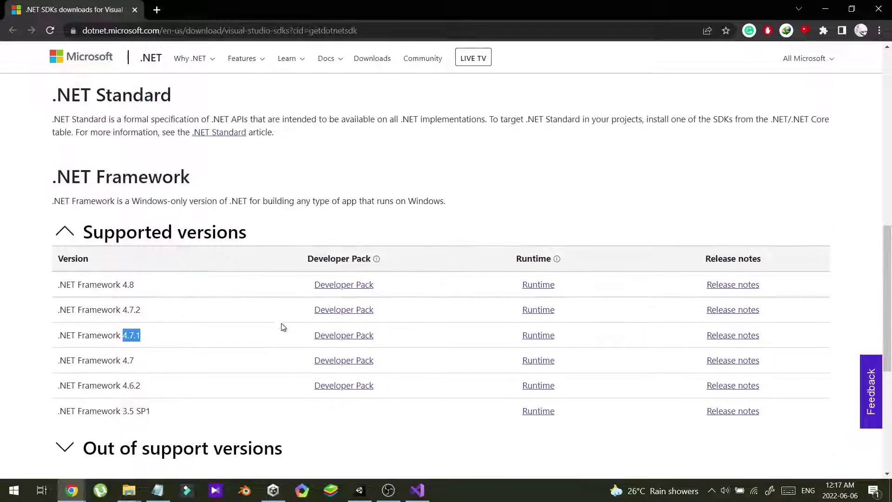
{"action": "left_click_drag", "start_coordinate": [317, 345], "coordinate": [411, 342]}
{"action": "left_click", "coordinate": [418, 344]}
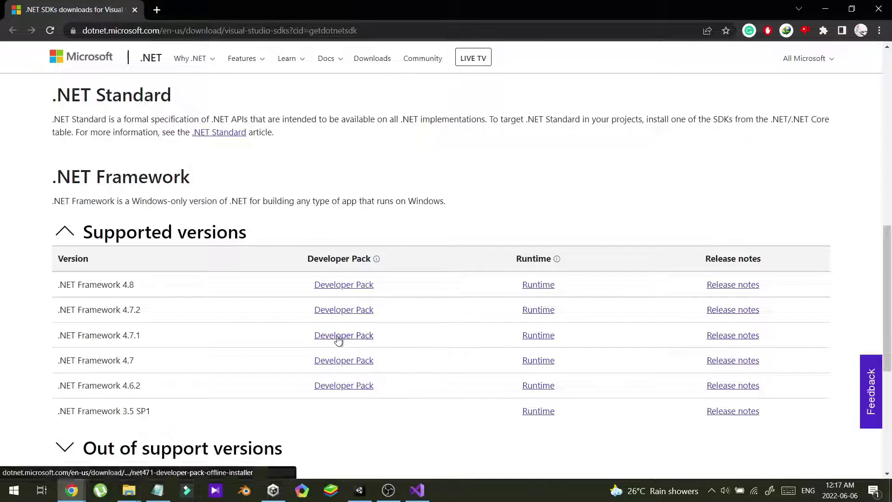
{"action": "left_click", "coordinate": [130, 491]}
Select ndp471-devpack-enu.exe in Downloads, then go back to Visual Studio.
{"action": "left_click", "coordinate": [66, 442]}
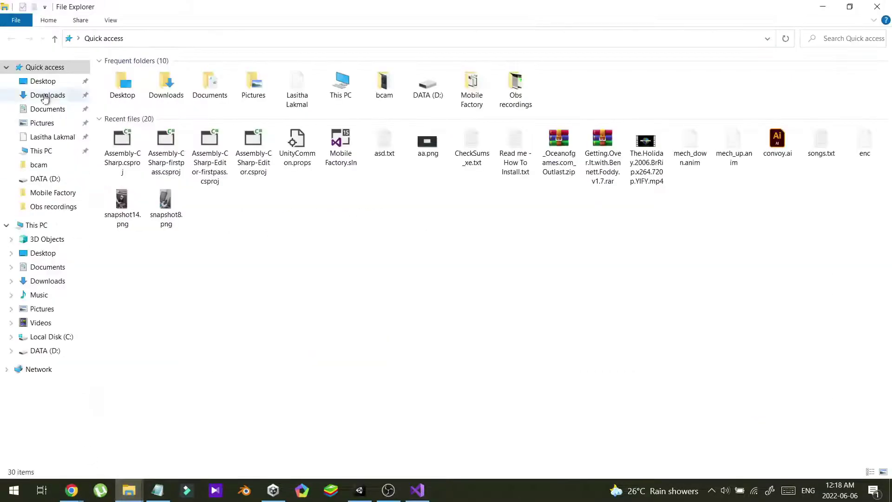
{"action": "left_click", "coordinate": [43, 95]}
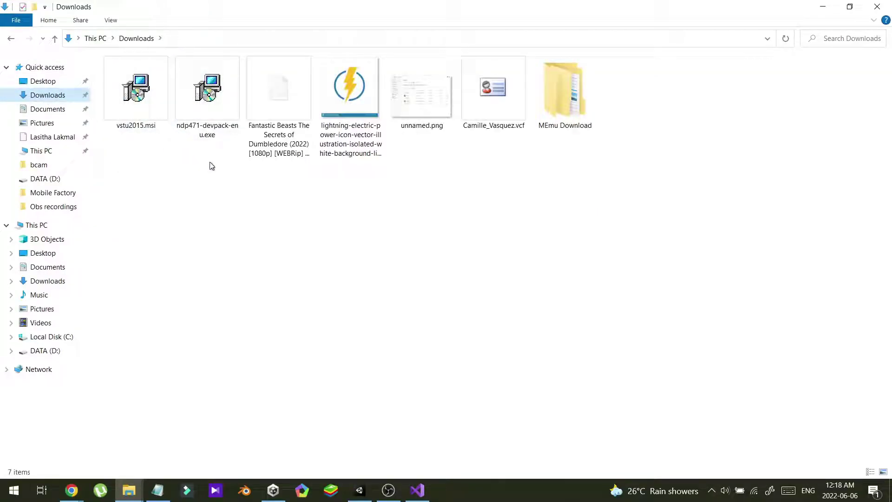
{"action": "left_click", "coordinate": [207, 105]}
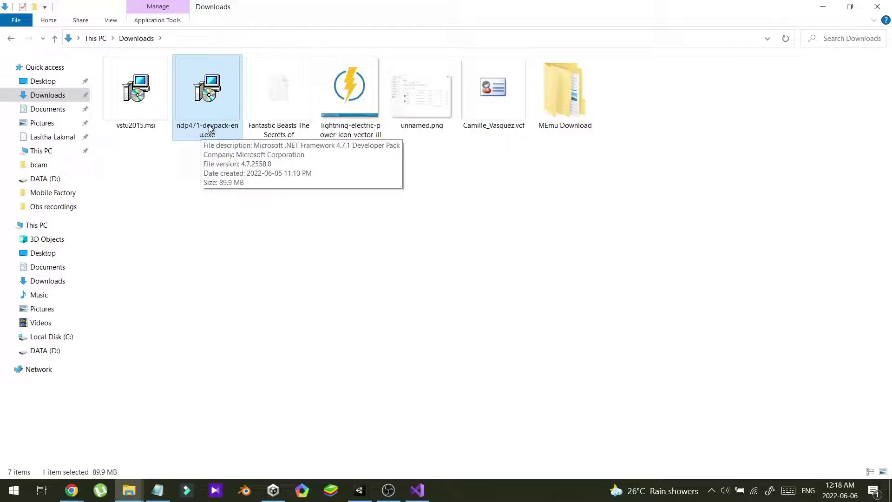
{"action": "left_click", "coordinate": [417, 490]}
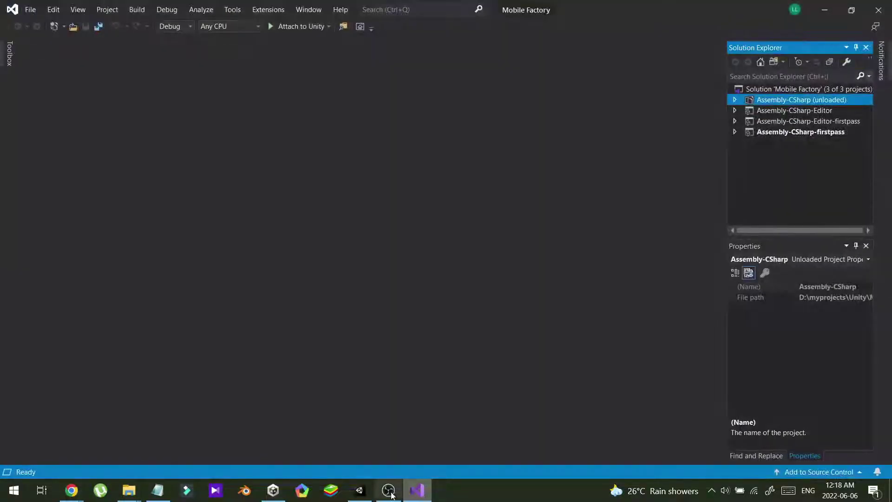
Highlight the '.NET Framework 4.7' label in the supported versions table.
{"action": "mouse_move", "coordinate": [71, 489]}
{"action": "left_click", "coordinate": [230, 441]}
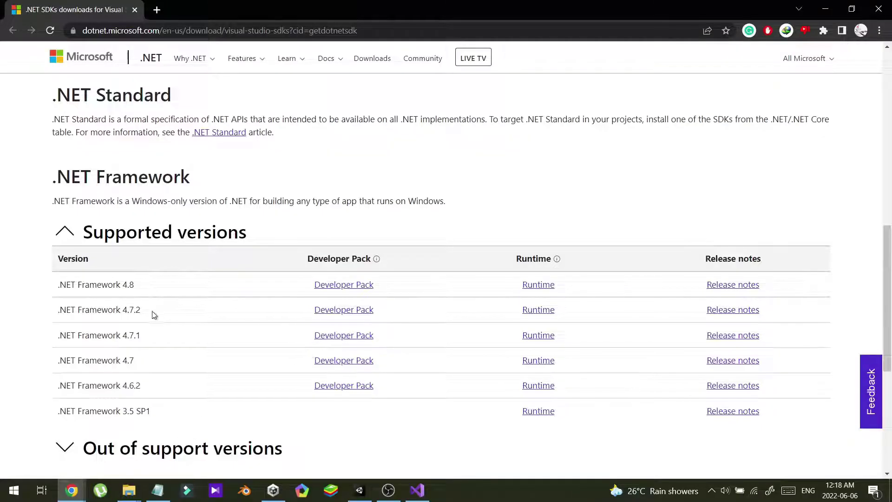
{"action": "double_click", "coordinate": [126, 361]}
{"action": "scroll", "coordinate": [182, 353], "scroll_direction": "down", "scroll_amount": 2}
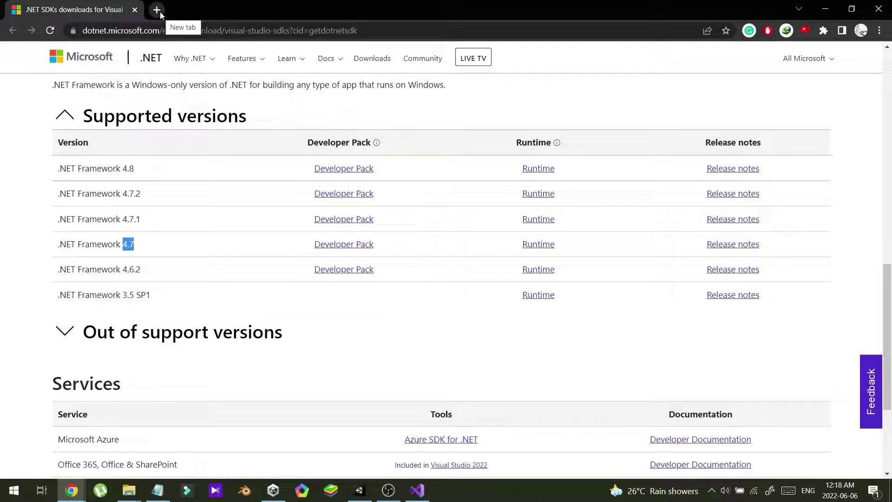
{"action": "left_click", "coordinate": [151, 249]}
{"action": "left_click_drag", "start_coordinate": [134, 245], "coordinate": [55, 244]}
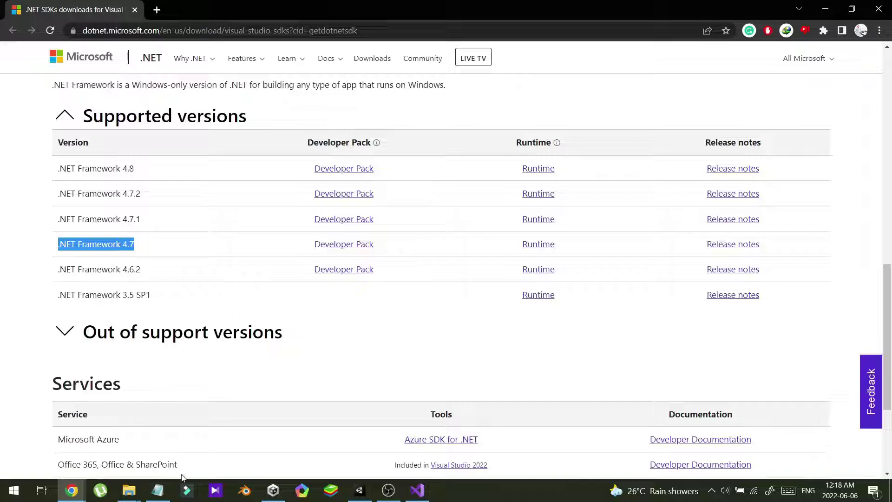
{"action": "left_click", "coordinate": [157, 491]}
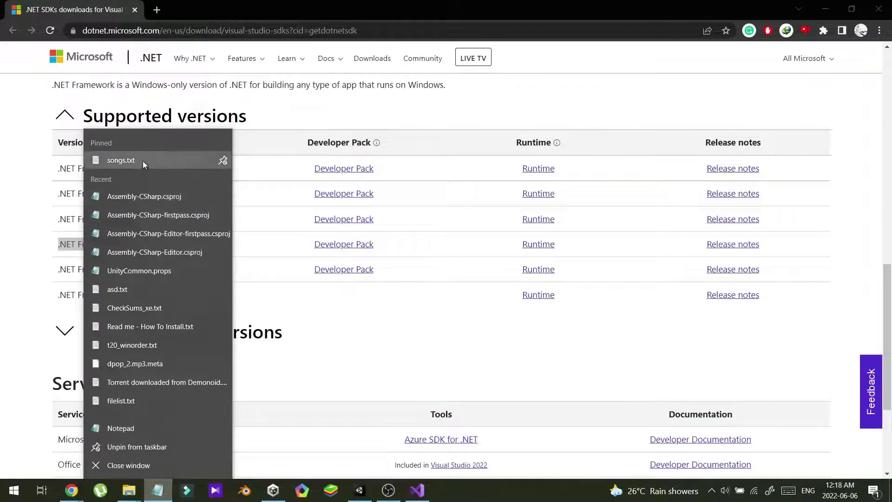
Copy the marketplace link from asd.txt and load it in a new Chrome tab.
{"action": "left_click", "coordinate": [145, 291]}
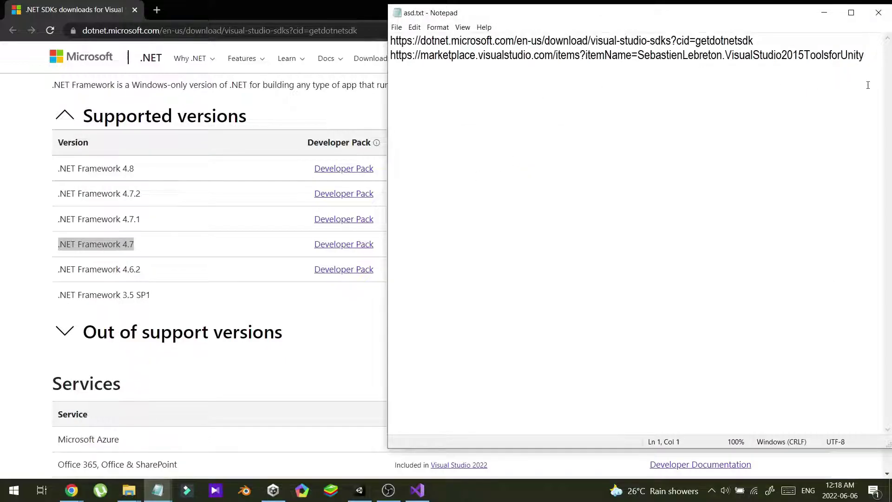
{"action": "left_click_drag", "start_coordinate": [865, 55], "coordinate": [387, 58]}
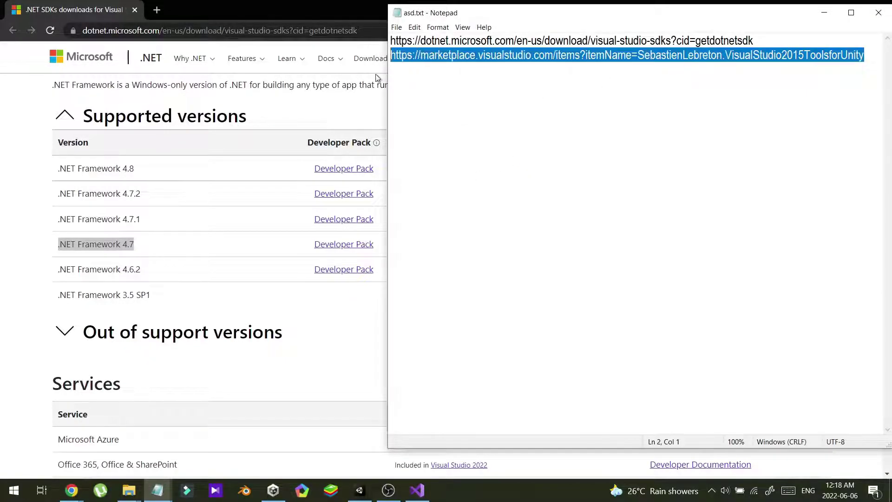
{"action": "key", "text": "ctrl+c"}
{"action": "left_click", "coordinate": [156, 9]}
{"action": "key", "text": "ctrl+v"}
{"action": "key", "text": "Return"}
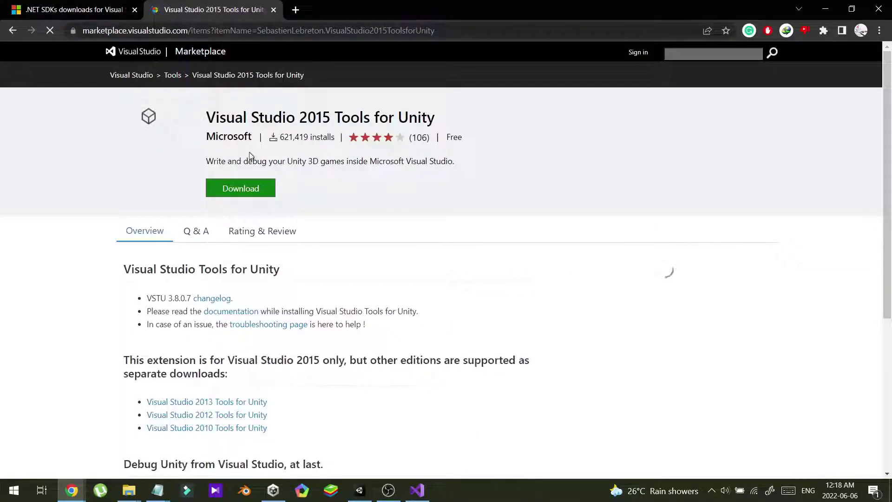
Highlight the Tools for Unity title, close its tab, and re-highlight '.NET Framework 4.7'.
{"action": "left_click_drag", "start_coordinate": [333, 117], "coordinate": [251, 116]}
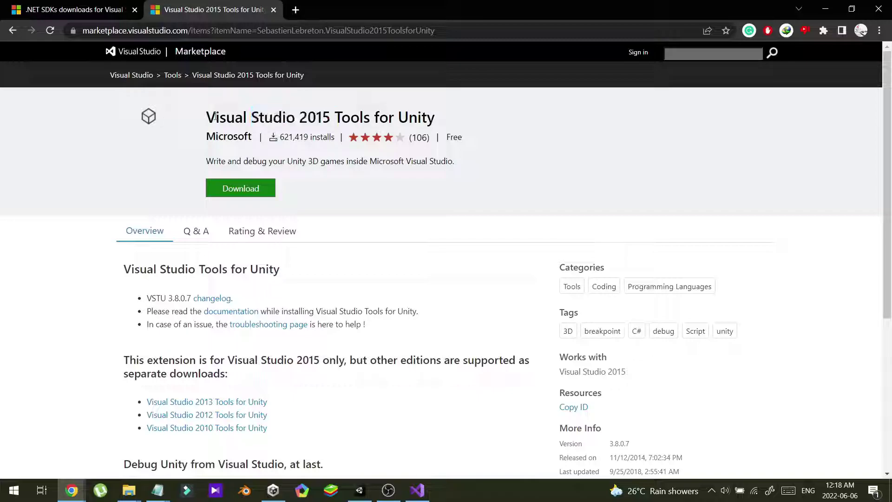
{"action": "left_click_drag", "start_coordinate": [214, 117], "coordinate": [441, 115]}
{"action": "left_click", "coordinate": [442, 113]}
{"action": "left_click_drag", "start_coordinate": [442, 116], "coordinate": [201, 117]}
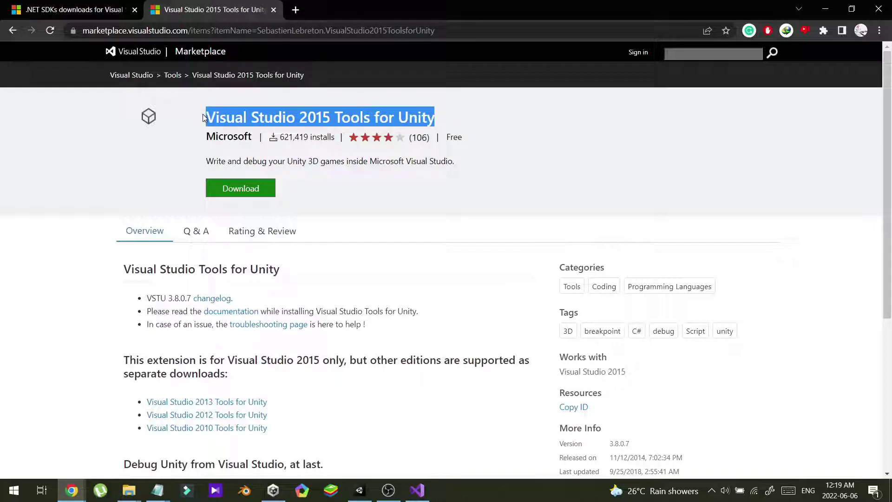
{"action": "middle_click", "coordinate": [224, 10]}
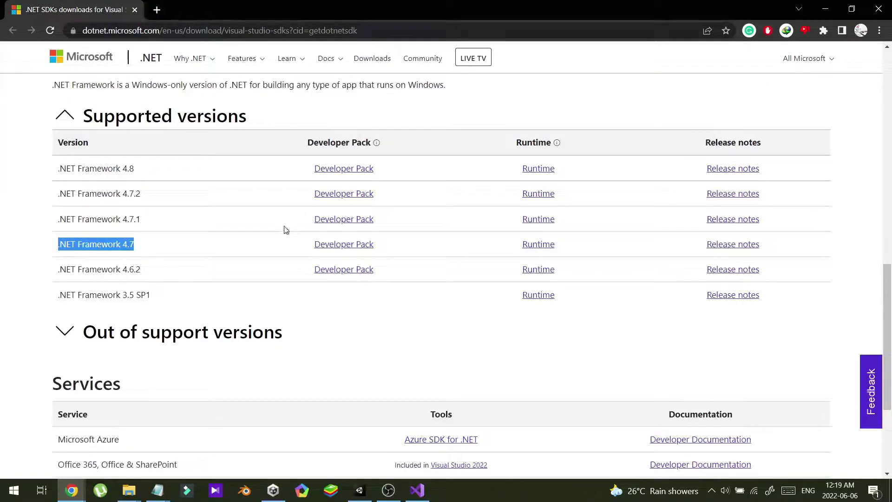
{"action": "left_click", "coordinate": [146, 247]}
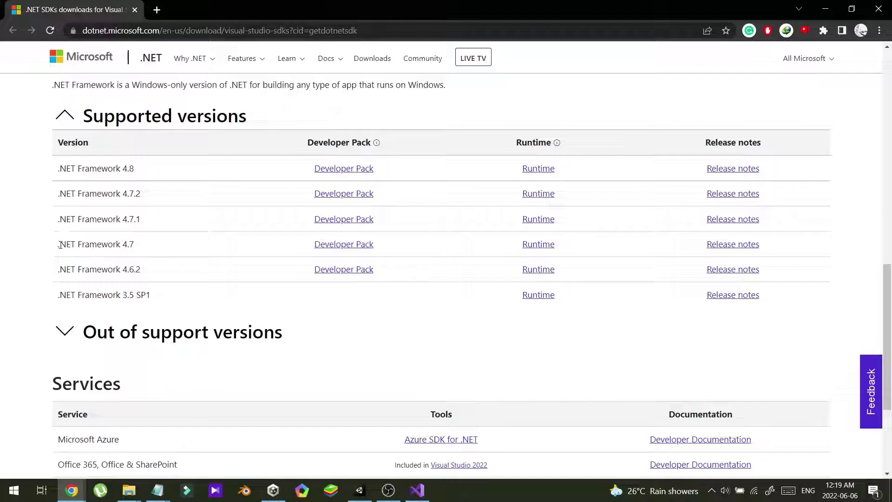
{"action": "left_click_drag", "start_coordinate": [58, 247], "coordinate": [169, 248]}
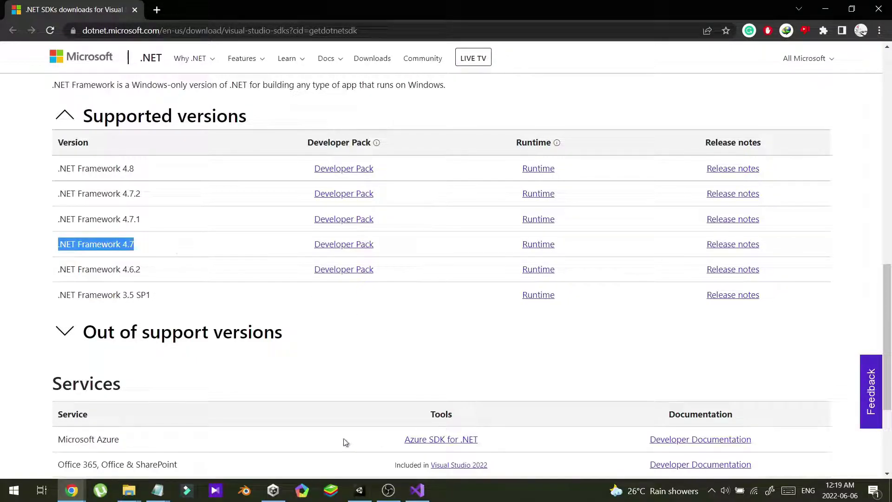
Use the Mobile Factory solution's context menu to open its folder in File Explorer.
{"action": "left_click", "coordinate": [417, 490]}
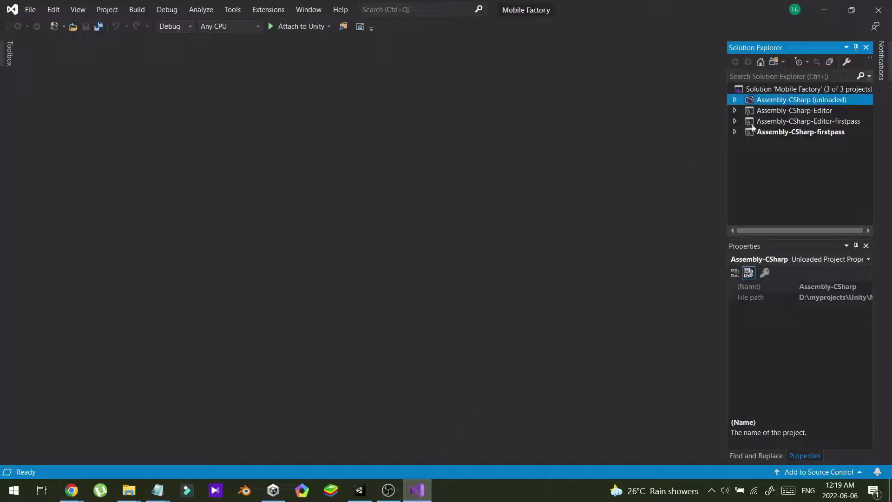
{"action": "right_click", "coordinate": [771, 88]}
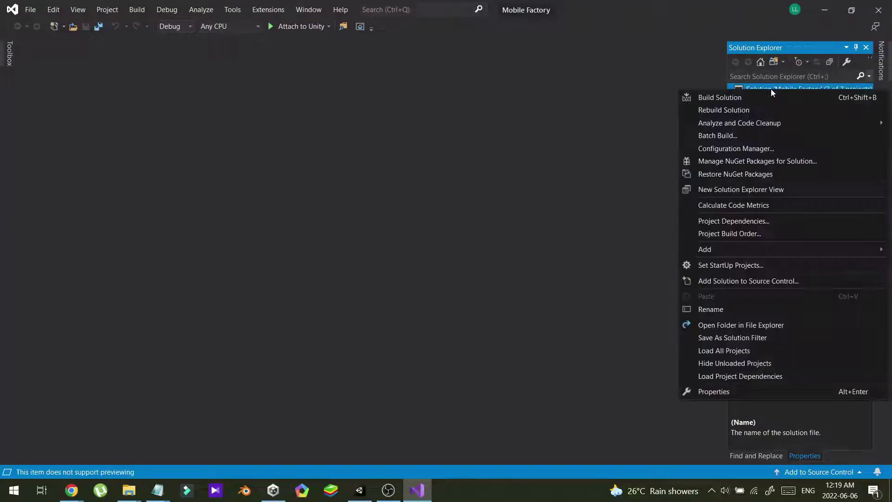
{"action": "left_click", "coordinate": [740, 375]}
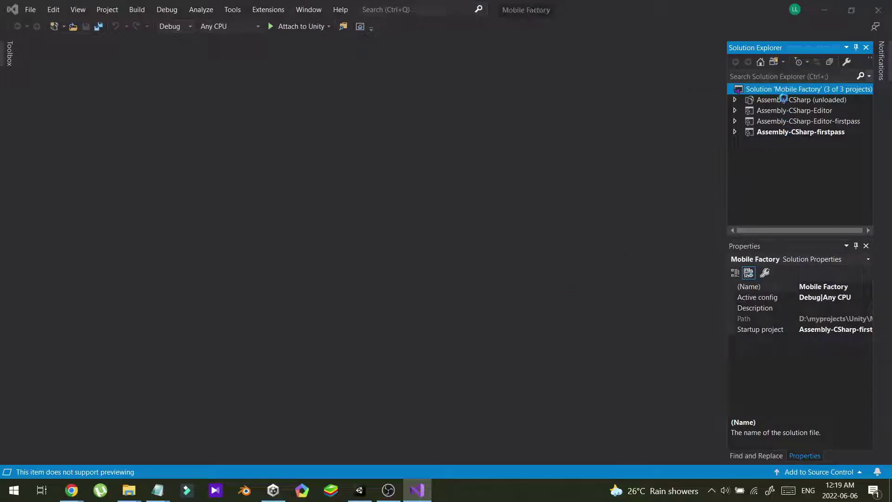
{"action": "key", "text": "Escape"}
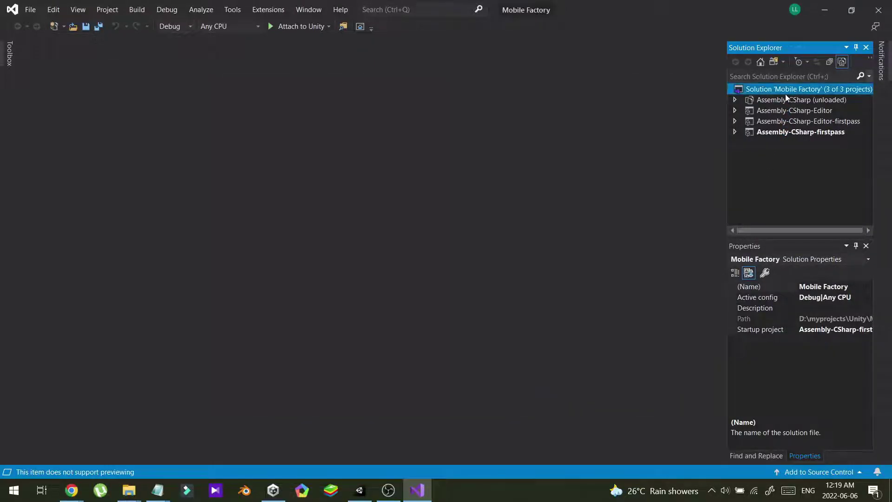
{"action": "right_click", "coordinate": [786, 98]}
{"action": "left_click", "coordinate": [785, 90]}
{"action": "right_click", "coordinate": [785, 90]}
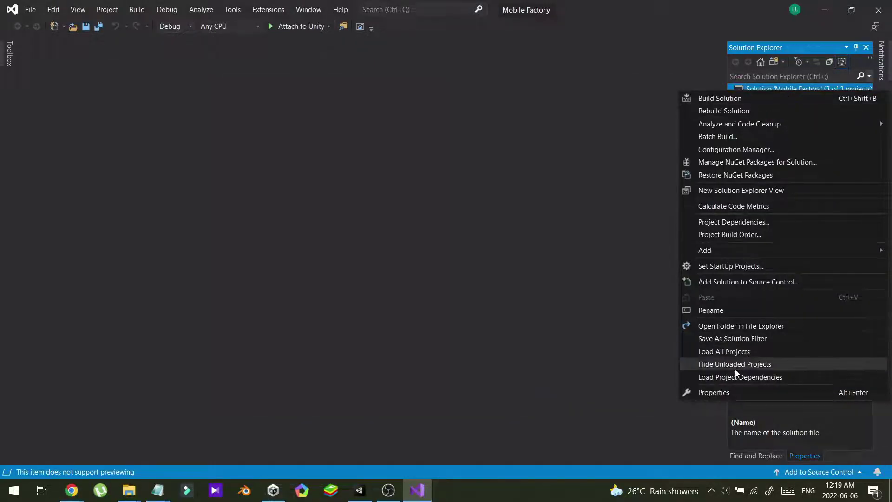
{"action": "left_click", "coordinate": [728, 327]}
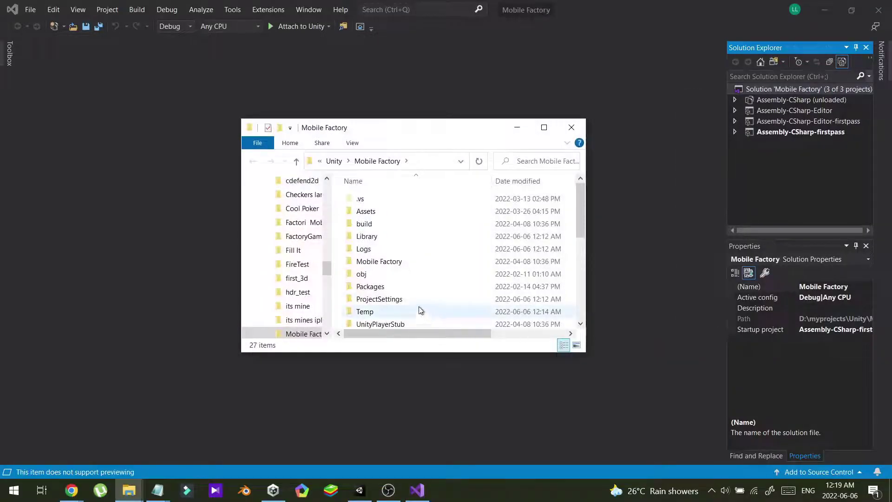
Maximize the Mobile Factory folder and right-click Assembly-CSharp.csproj.
{"action": "left_click", "coordinate": [544, 127]}
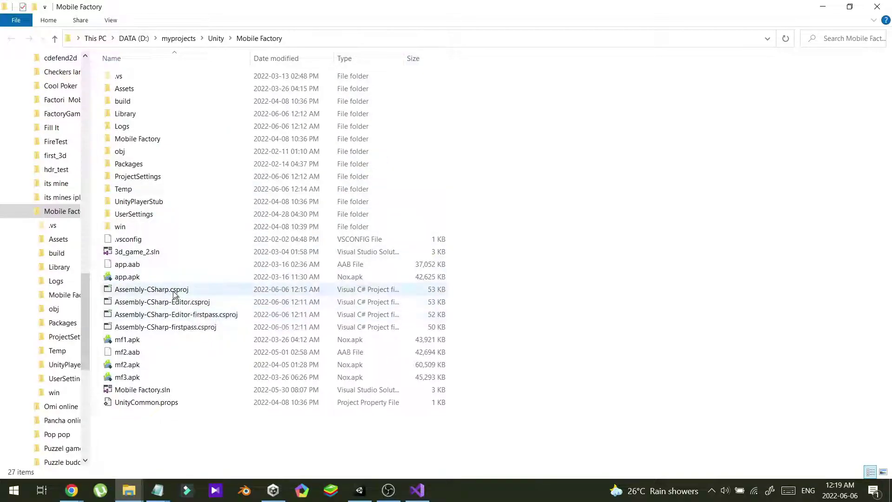
{"action": "left_click", "coordinate": [174, 293]}
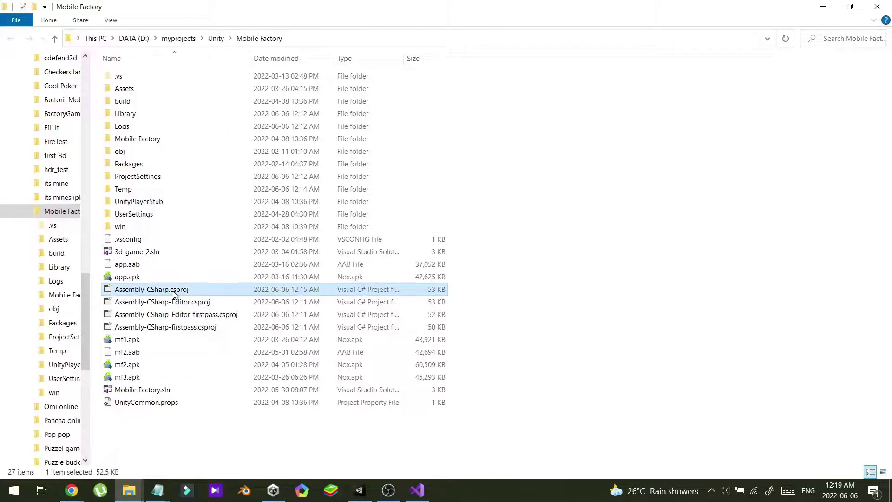
{"action": "right_click", "coordinate": [188, 289]}
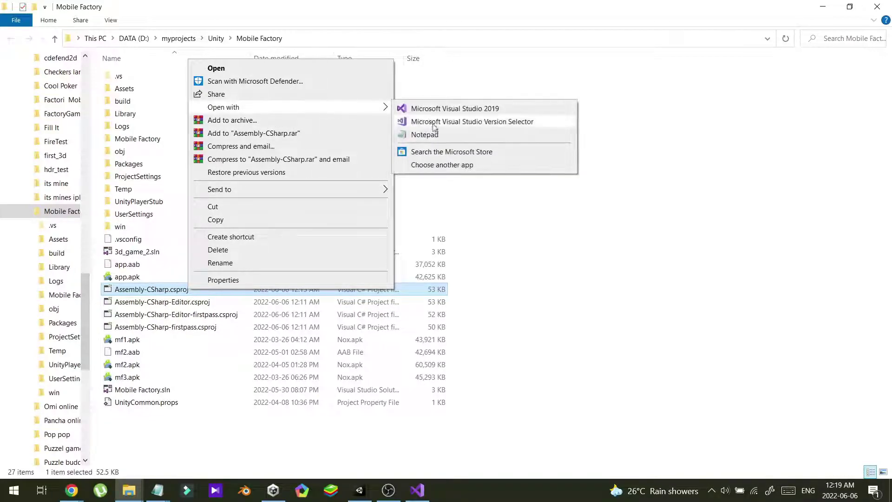
Open Assembly-CSharp.csproj in Notepad, change v4.7.1 to v4.7, and save.
{"action": "left_click", "coordinate": [426, 134]}
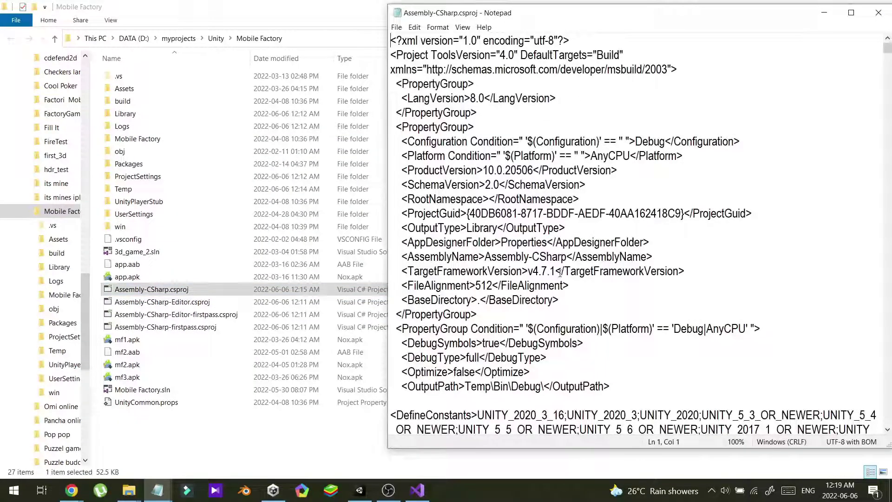
{"action": "double_click", "coordinate": [553, 271]}
{"action": "left_click_drag", "start_coordinate": [529, 271], "coordinate": [547, 271]}
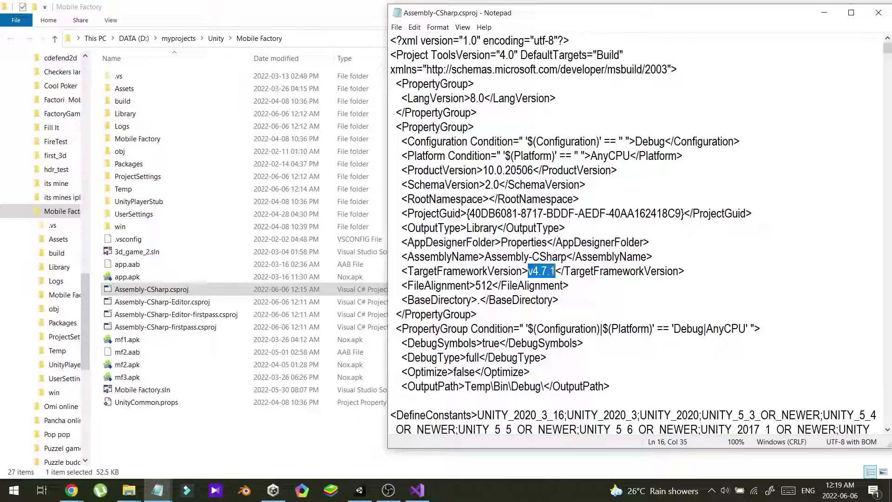
{"action": "left_click", "coordinate": [552, 270]}
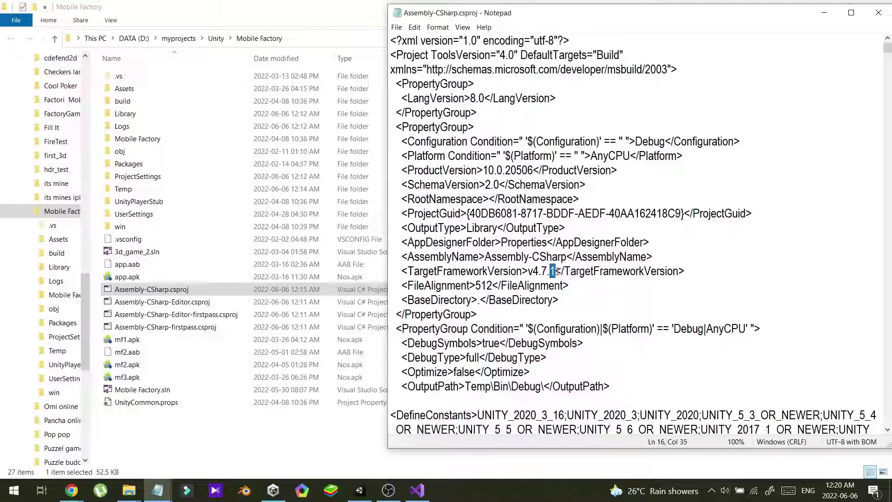
{"action": "key", "text": "shift+Left"}
{"action": "key", "text": "shift+Left"}
{"action": "key", "text": "BackSpace"}
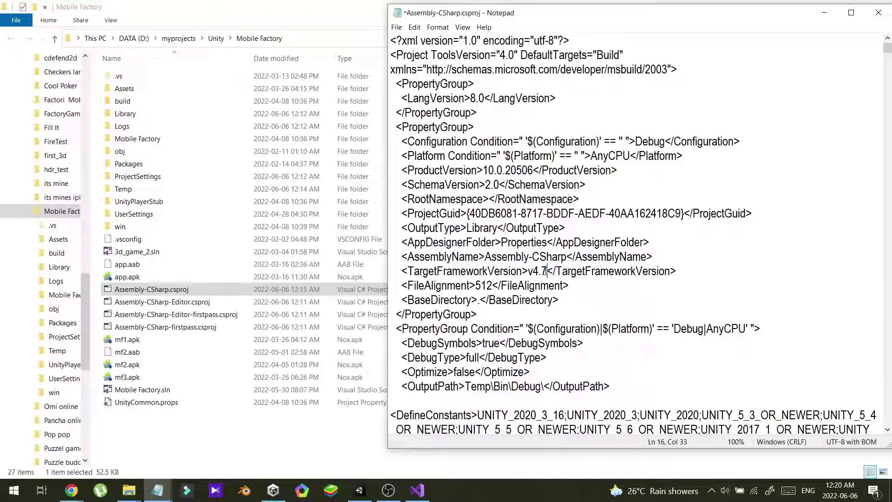
{"action": "key", "text": "ctrl+s"}
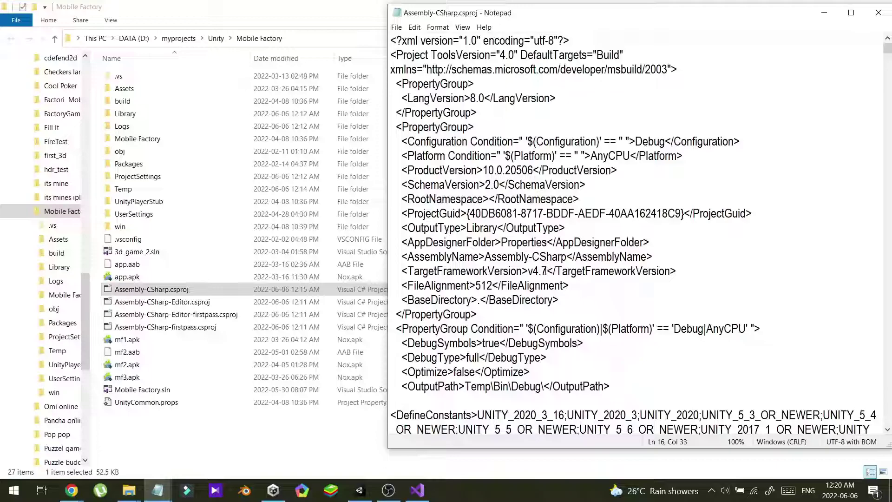
Select the remaining Editor and firstpass .csproj files in the project folder, with Notepad alongside.
{"action": "left_click", "coordinate": [175, 302]}
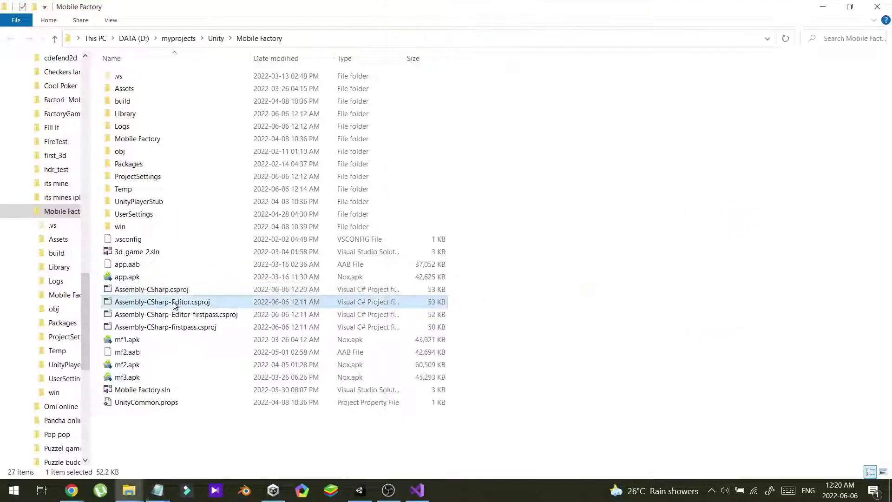
{"action": "left_click", "coordinate": [183, 290]}
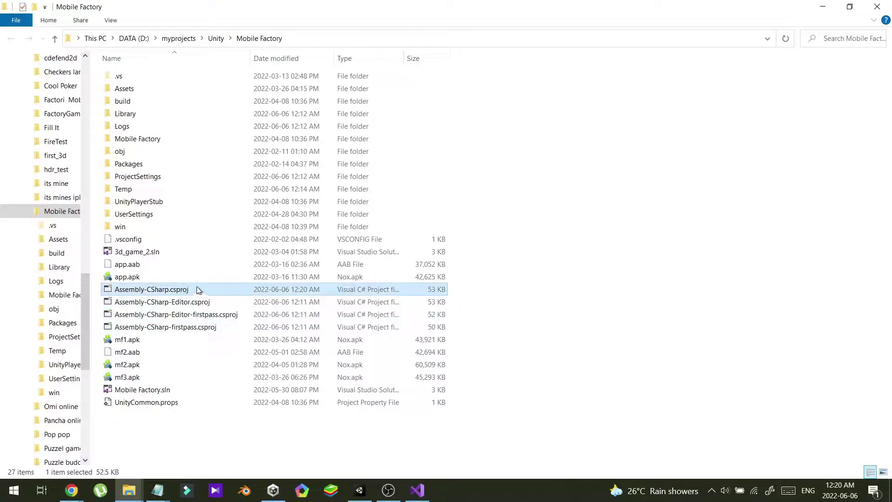
{"action": "left_click", "coordinate": [225, 290]}
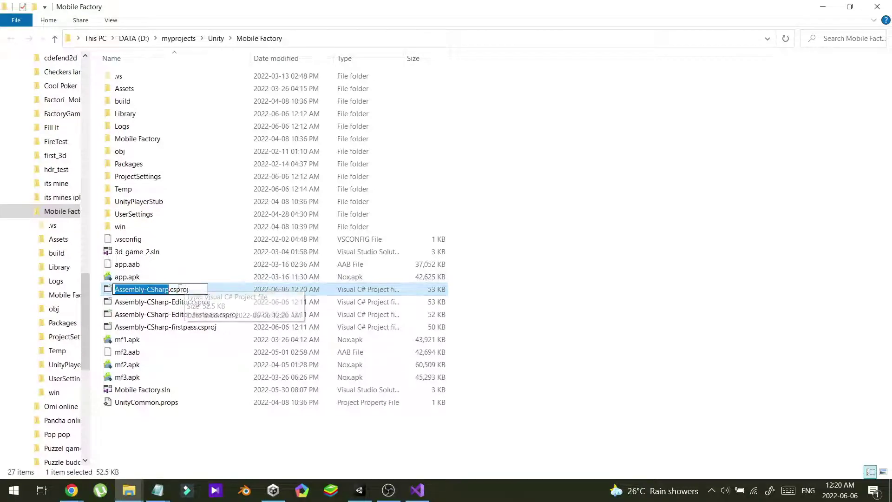
{"action": "left_click", "coordinate": [202, 302]}
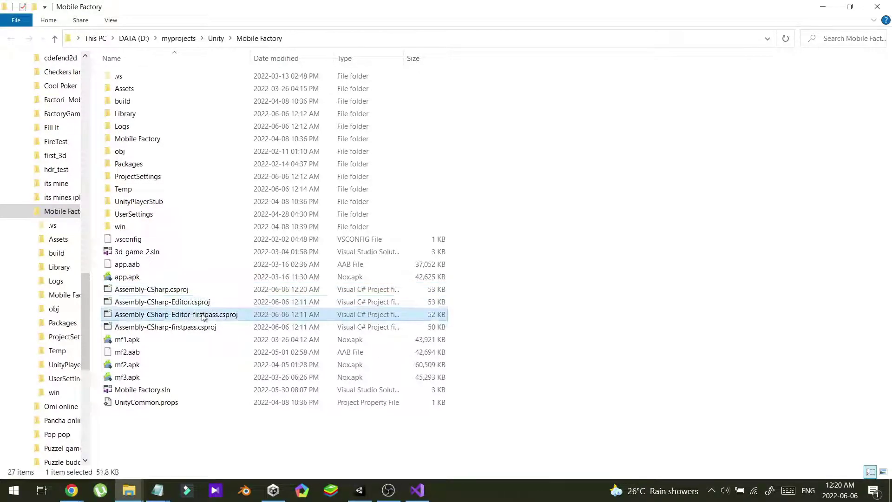
{"action": "left_click", "coordinate": [202, 302]}
{"action": "left_click", "coordinate": [202, 327]}
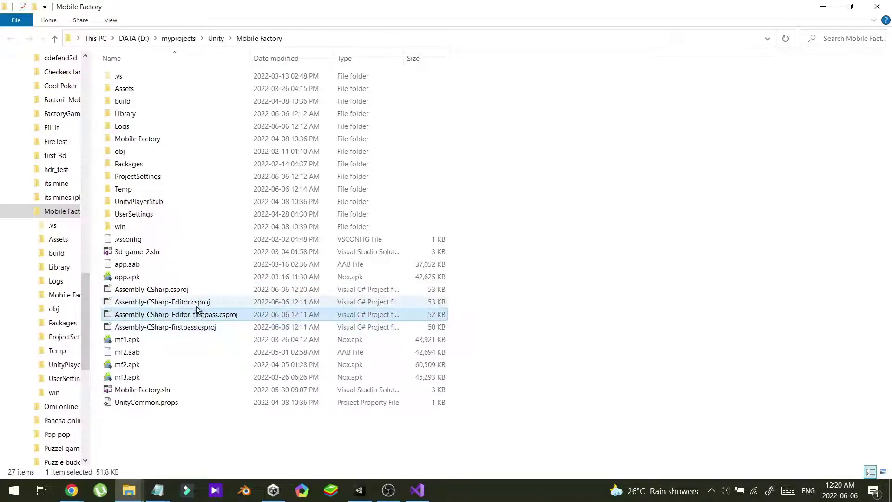
{"action": "left_click", "coordinate": [198, 302]}
{"action": "left_click", "coordinate": [202, 327]}
{"action": "left_click", "coordinate": [199, 302]}
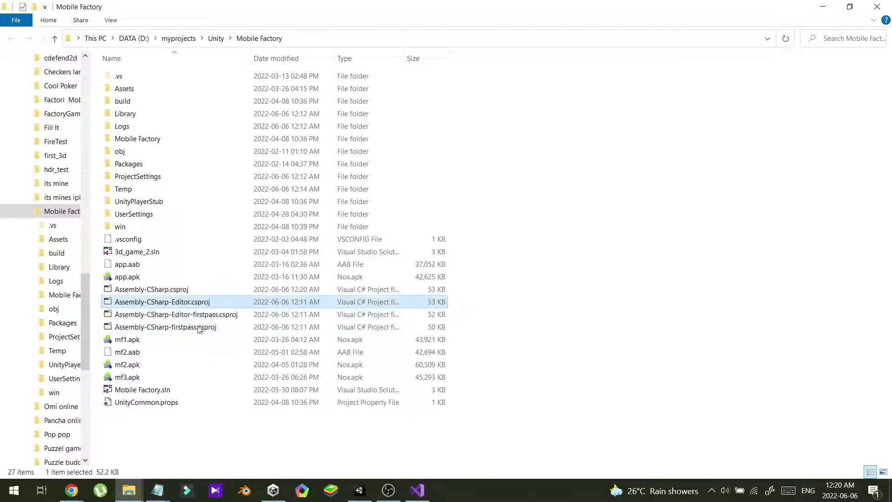
{"action": "left_click", "coordinate": [158, 489]}
{"action": "left_click", "coordinate": [26, 432]}
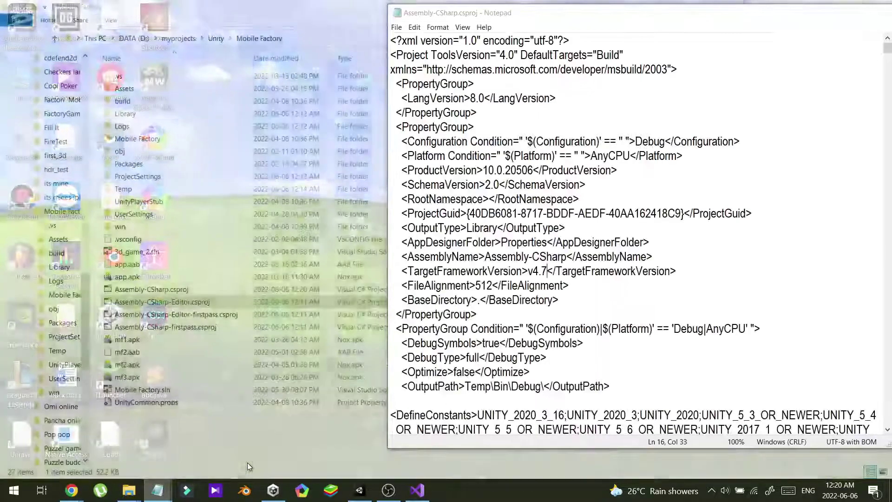
Open the Editor, Editor-firstpass and firstpass .csproj files in Notepad, confirm v4.7, and close Notepad.
{"action": "mouse_move", "coordinate": [160, 302]}
{"action": "left_mouse_down"}
{"action": "mouse_move", "coordinate": [544, 272]}
{"action": "mouse_move", "coordinate": [528, 271]}
{"action": "left_mouse_up"}
{"action": "left_click_drag", "start_coordinate": [176, 315], "coordinate": [544, 272]}
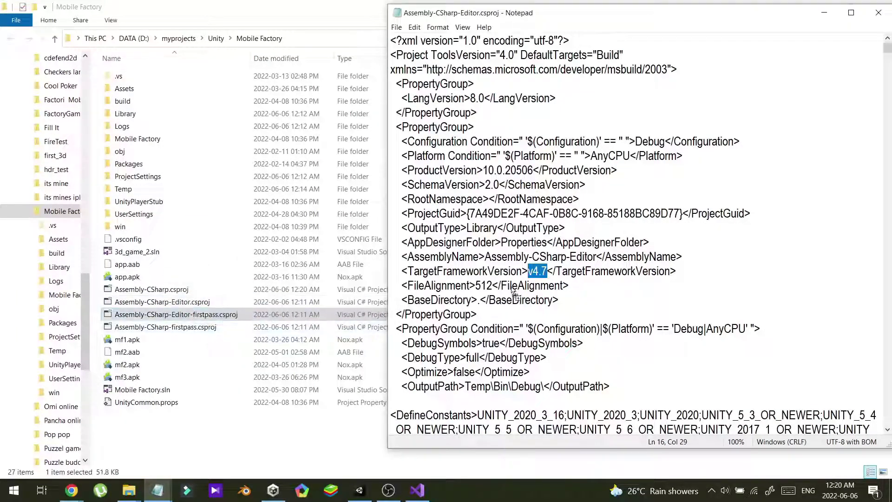
{"action": "mouse_move", "coordinate": [165, 327]}
{"action": "left_mouse_down"}
{"action": "mouse_move", "coordinate": [544, 272]}
{"action": "mouse_move", "coordinate": [531, 271]}
{"action": "left_mouse_up"}
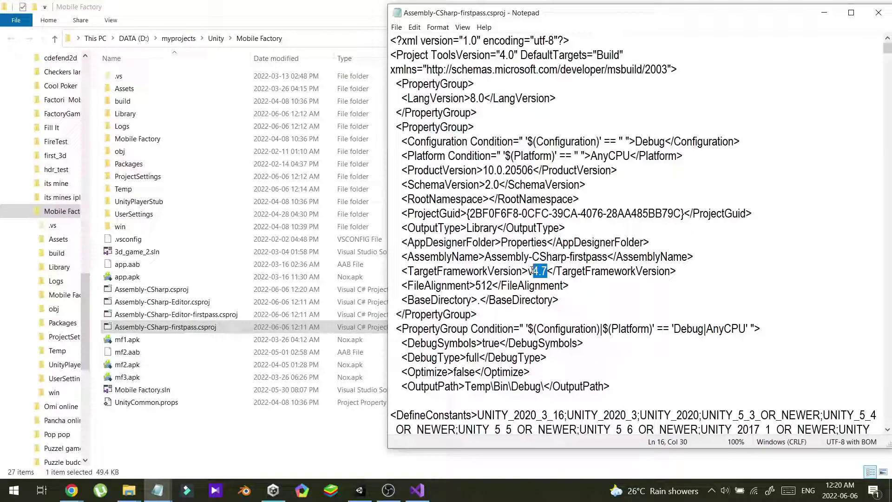
{"action": "left_click", "coordinate": [878, 13]}
Close Visual Studio with the unloaded Assembly-CSharp and relaunch it from Unity's Obj script.
{"action": "left_click", "coordinate": [359, 490]}
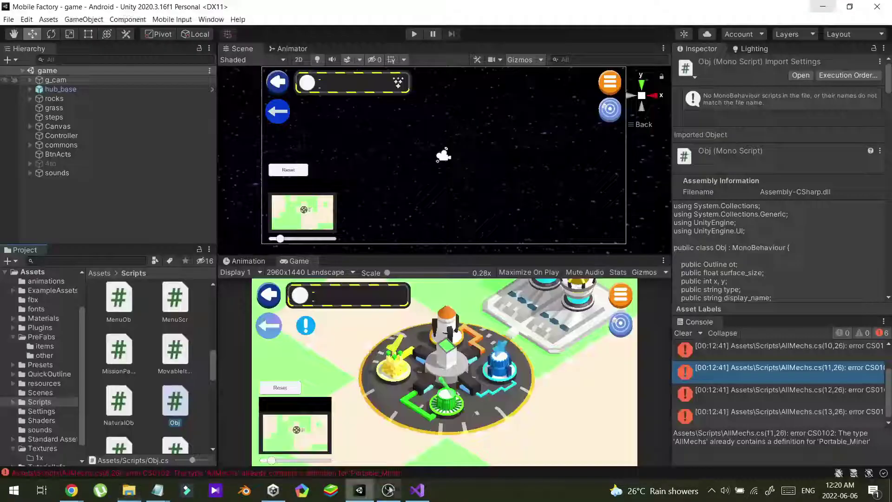
{"action": "left_click", "coordinate": [417, 490]}
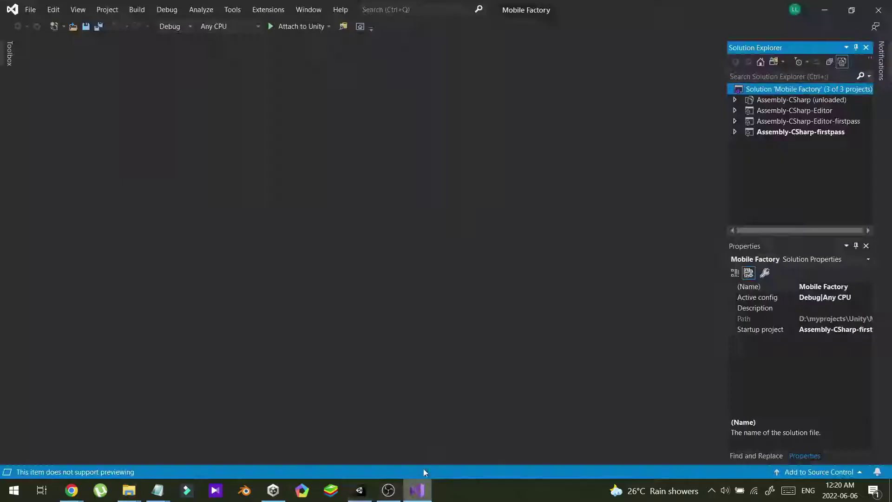
{"action": "left_click", "coordinate": [878, 11]}
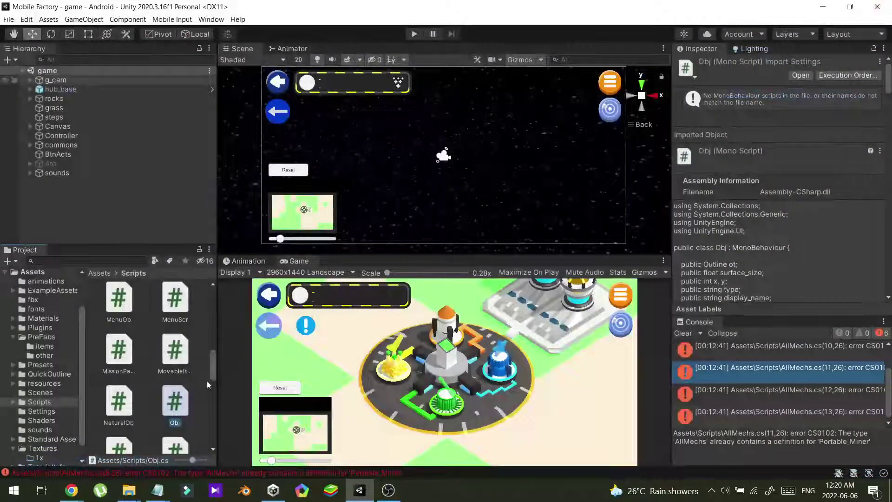
{"action": "double_click", "coordinate": [176, 404]}
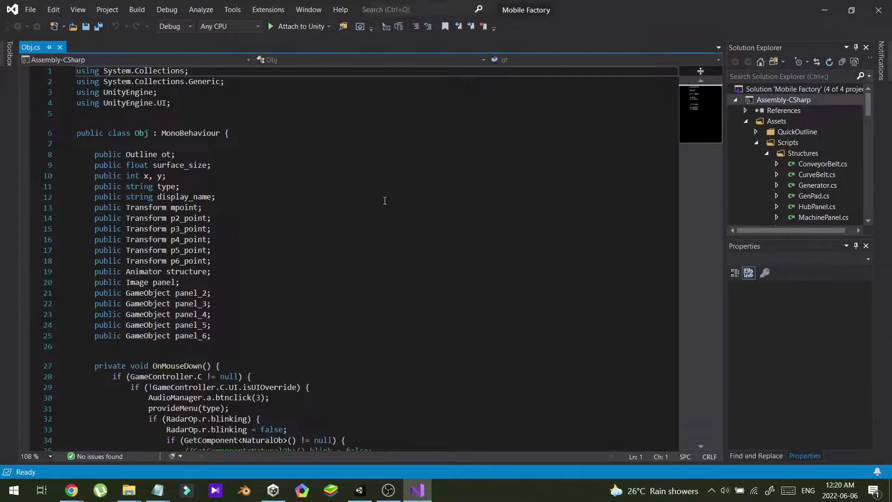
Review the loaded Obj.cs around line 39, then minimize Visual Studio to show Unity.
{"action": "left_click", "coordinate": [385, 201]}
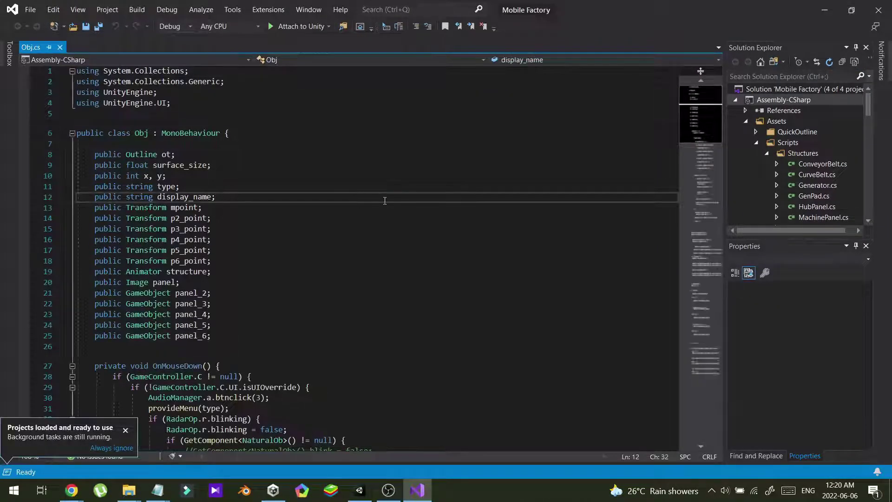
{"action": "scroll", "coordinate": [385, 200], "scroll_direction": "down", "scroll_amount": 6}
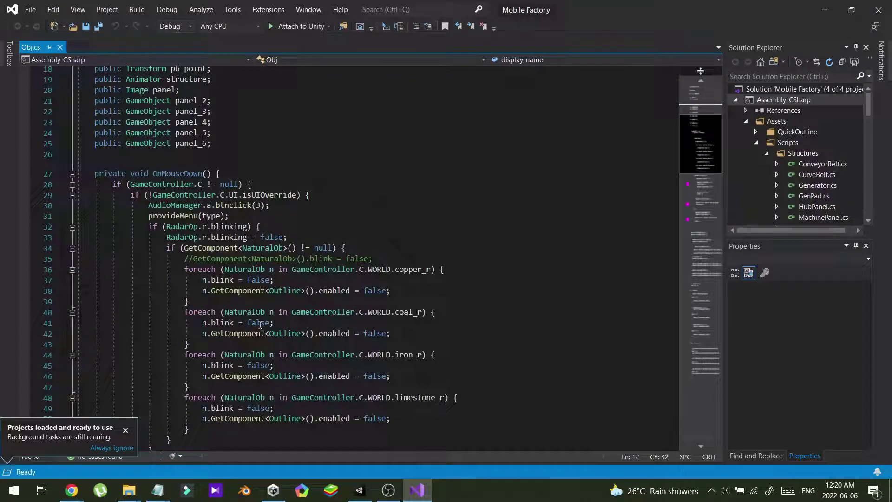
{"action": "left_click", "coordinate": [408, 301]}
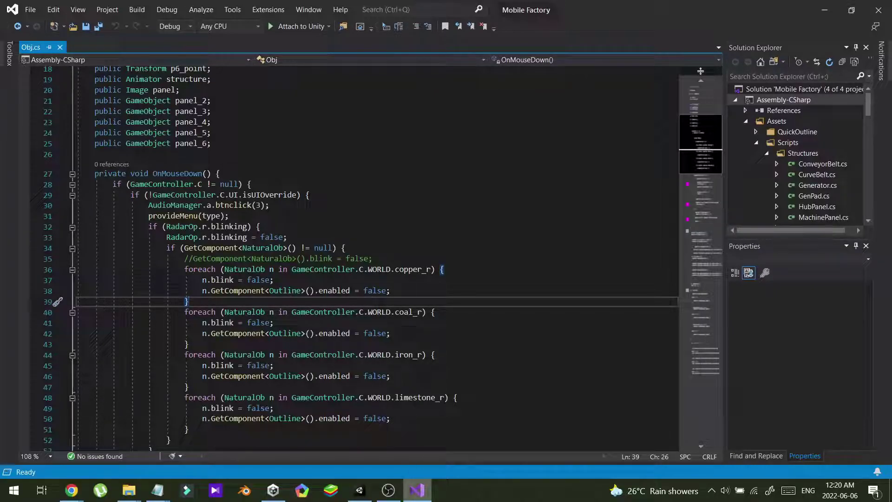
{"action": "left_click", "coordinate": [418, 490]}
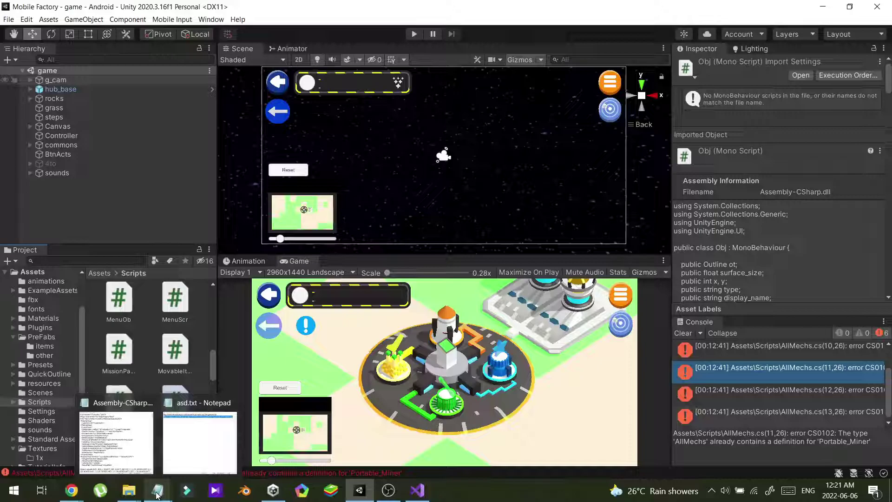
Compare the .NET Framework 4.7.1 and 4.7 entries in Chrome's versions table.
{"action": "mouse_move", "coordinate": [72, 491]}
{"action": "left_click", "coordinate": [178, 445]}
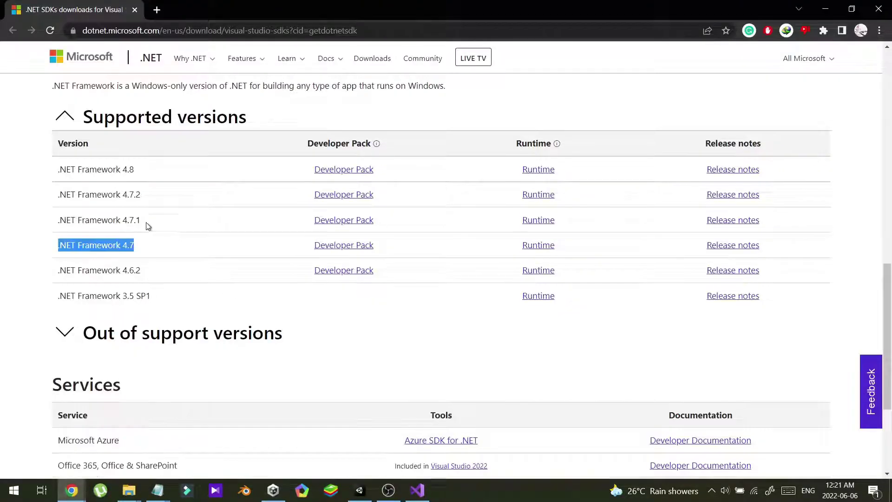
{"action": "scroll", "coordinate": [148, 225], "scroll_direction": "up", "scroll_amount": 1}
{"action": "double_click", "coordinate": [344, 276]}
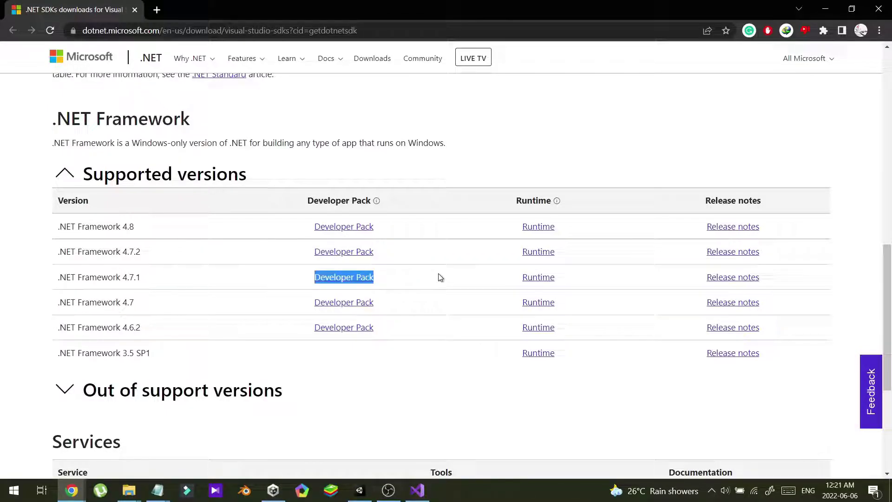
{"action": "left_click_drag", "start_coordinate": [376, 302], "coordinate": [298, 301]}
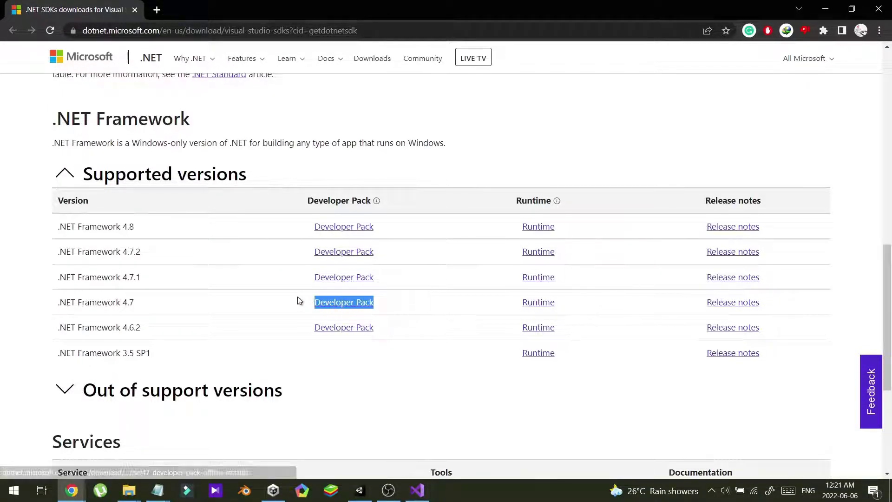
{"action": "left_click_drag", "start_coordinate": [380, 277], "coordinate": [310, 277]}
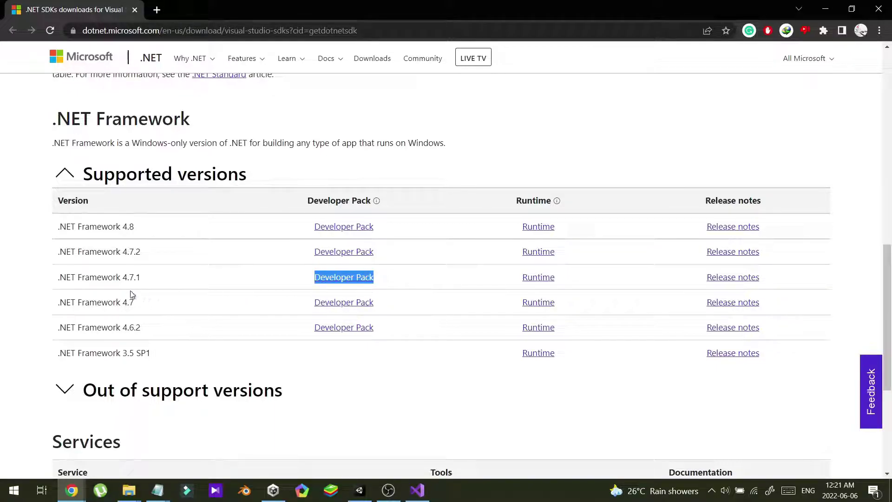
{"action": "mouse_move", "coordinate": [114, 277]}
{"action": "left_mouse_down"}
{"action": "mouse_move", "coordinate": [166, 283]}
{"action": "mouse_move", "coordinate": [108, 307]}
{"action": "left_mouse_up"}
{"action": "left_click", "coordinate": [108, 299]}
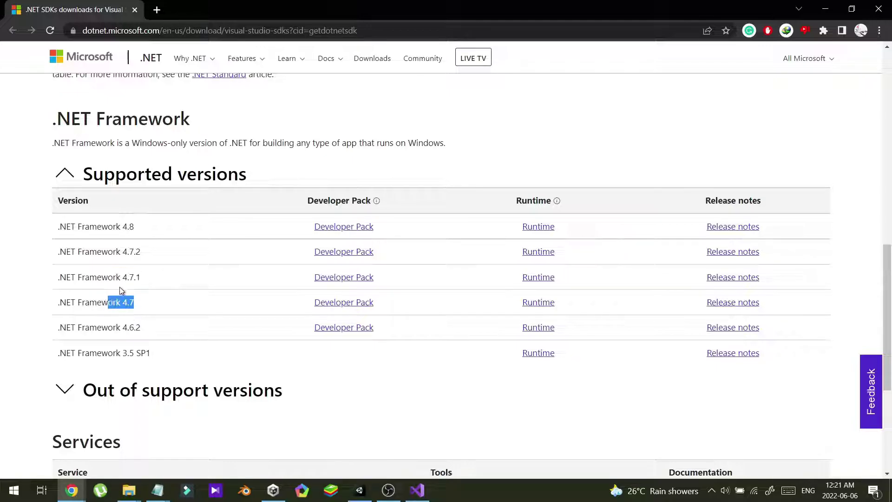
{"action": "left_click_drag", "start_coordinate": [116, 277], "coordinate": [148, 279]}
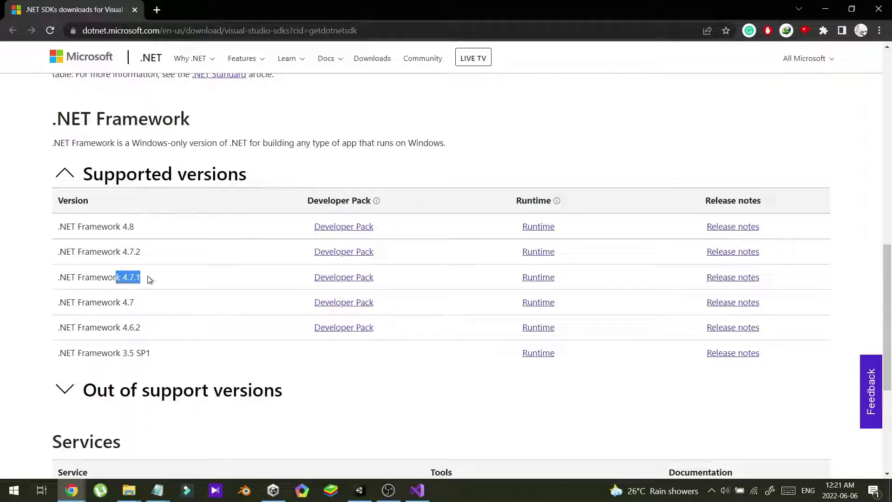
{"action": "left_click", "coordinate": [155, 303]}
Change Assembly-CSharp.csproj TargetFrameworkVersion from v4.7.1 to v4.7, save it, and close Notepad.
{"action": "left_click", "coordinate": [158, 490]}
{"action": "left_click", "coordinate": [198, 444]}
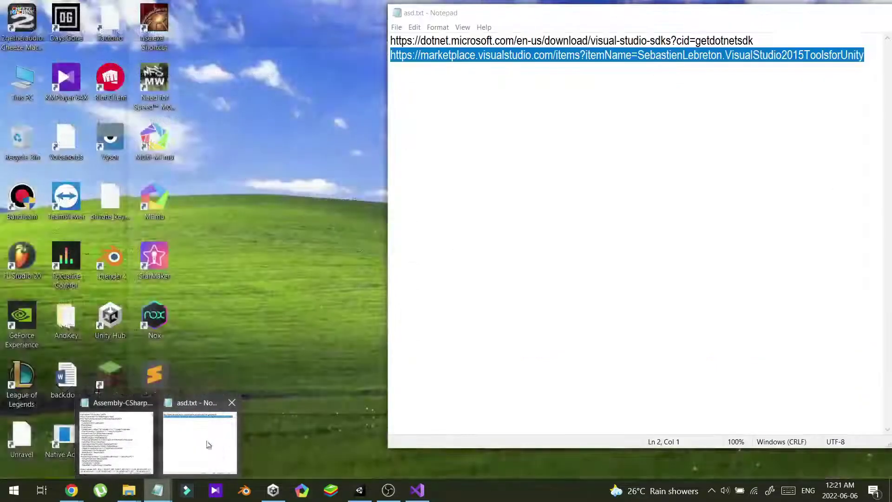
{"action": "left_click", "coordinate": [115, 441]}
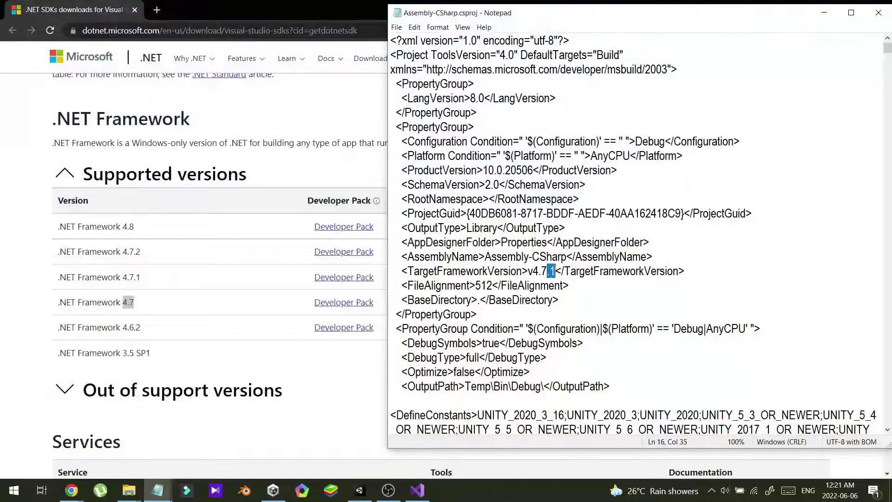
{"action": "left_click", "coordinate": [551, 272]}
{"action": "left_click_drag", "start_coordinate": [557, 272], "coordinate": [549, 271]}
{"action": "key", "text": "BackSpace"}
{"action": "key", "text": "ctrl+s"}
{"action": "left_click", "coordinate": [618, 170]}
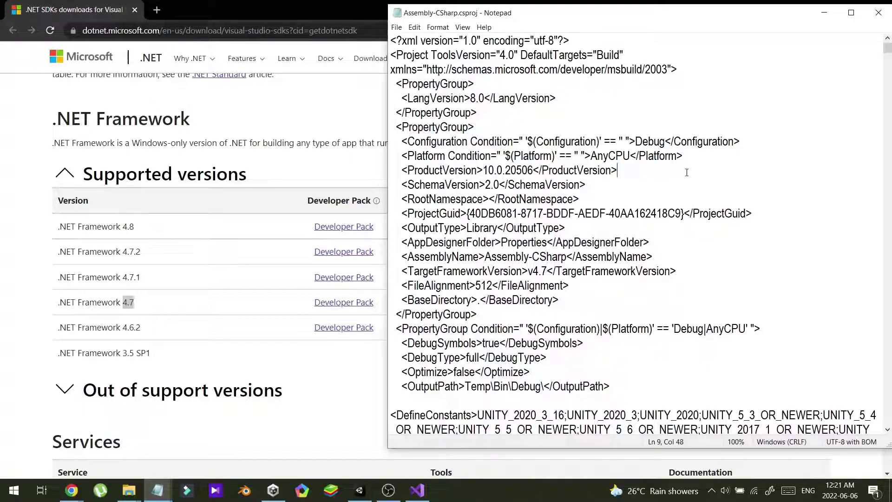
{"action": "left_click", "coordinate": [879, 13]}
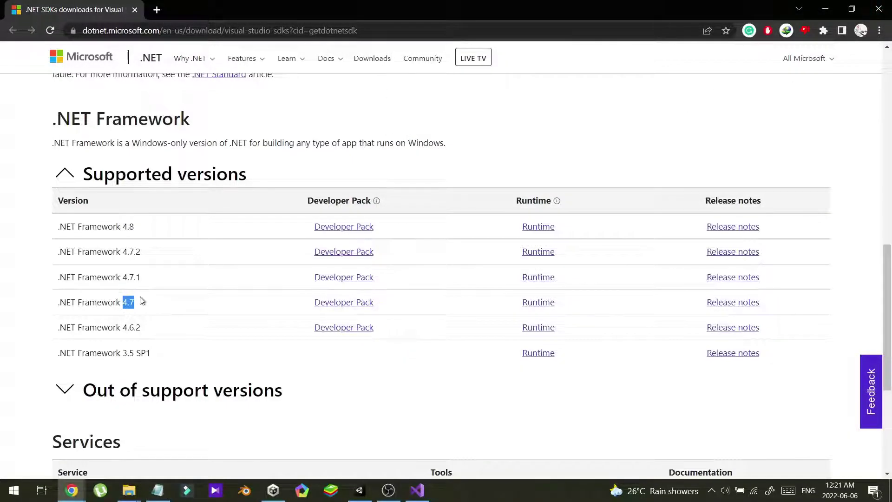
{"action": "left_click_drag", "start_coordinate": [134, 301], "coordinate": [117, 301]}
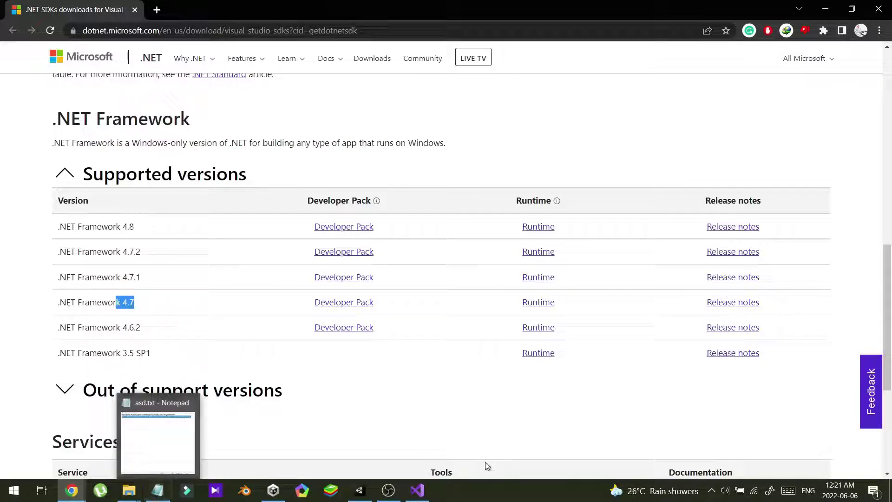
{"action": "left_click", "coordinate": [417, 489]}
Undo the stray space in 'blinking', add a blank line after provideMenu(type);, and show IntelliSense.
{"action": "left_click", "coordinate": [364, 207]}
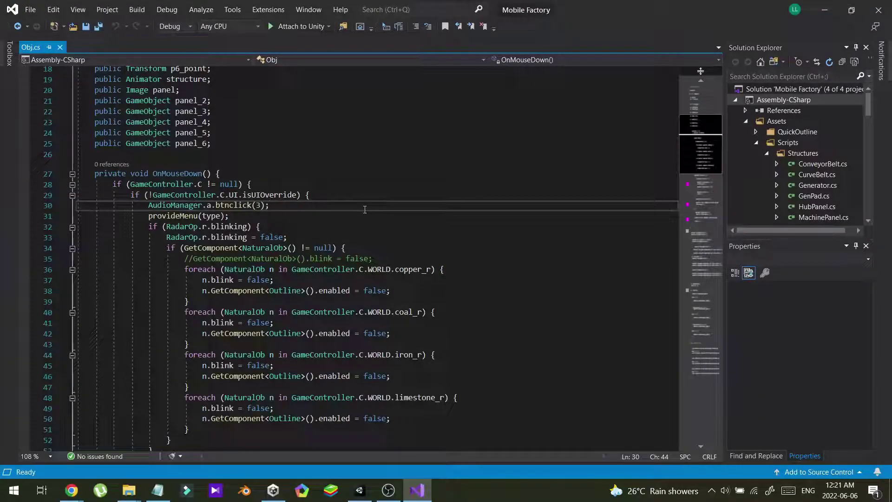
{"action": "scroll", "coordinate": [363, 209], "scroll_direction": "down", "scroll_amount": 7}
{"action": "scroll", "coordinate": [376, 244], "scroll_direction": "down", "scroll_amount": 7}
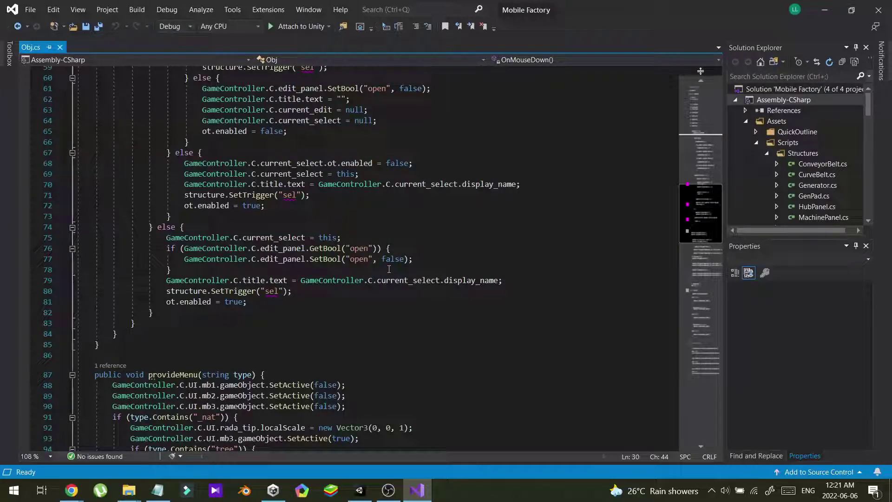
{"action": "scroll", "coordinate": [389, 269], "scroll_direction": "up", "scroll_amount": 4}
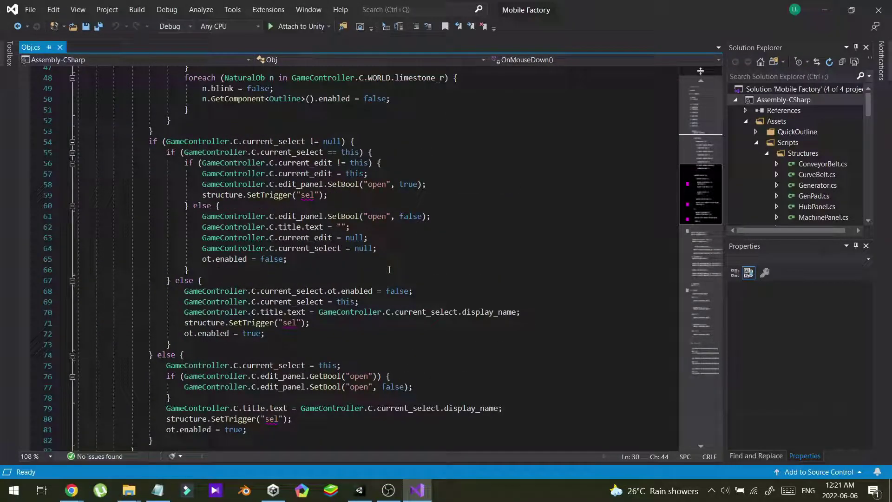
{"action": "scroll", "coordinate": [390, 269], "scroll_direction": "up", "scroll_amount": 6}
{"action": "scroll", "coordinate": [389, 270], "scroll_direction": "up", "scroll_amount": 4}
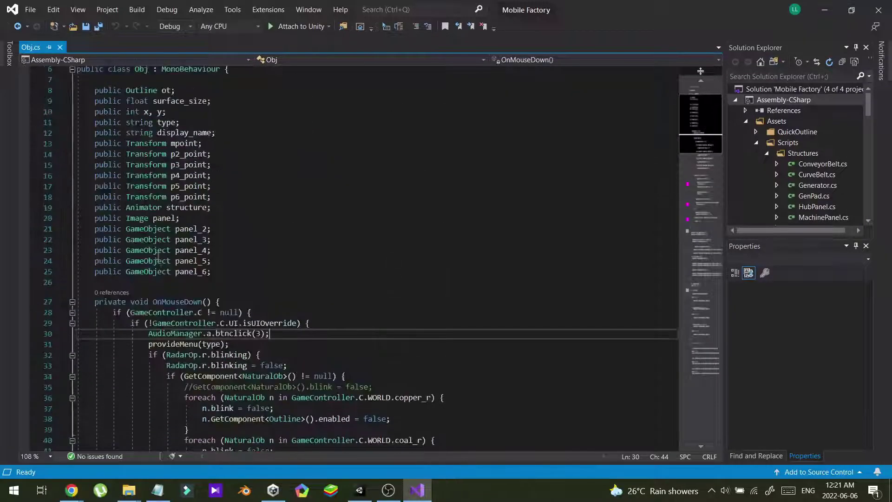
{"action": "scroll", "coordinate": [389, 269], "scroll_direction": "down", "scroll_amount": 3}
{"action": "left_click", "coordinate": [223, 226]}
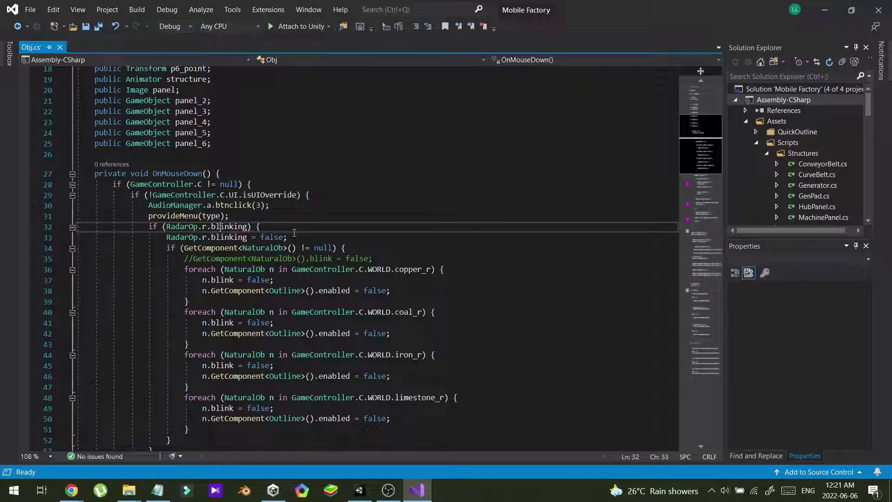
{"action": "key", "text": "ctrl+z"}
{"action": "left_click", "coordinate": [277, 215]}
{"action": "key", "text": "Return"}
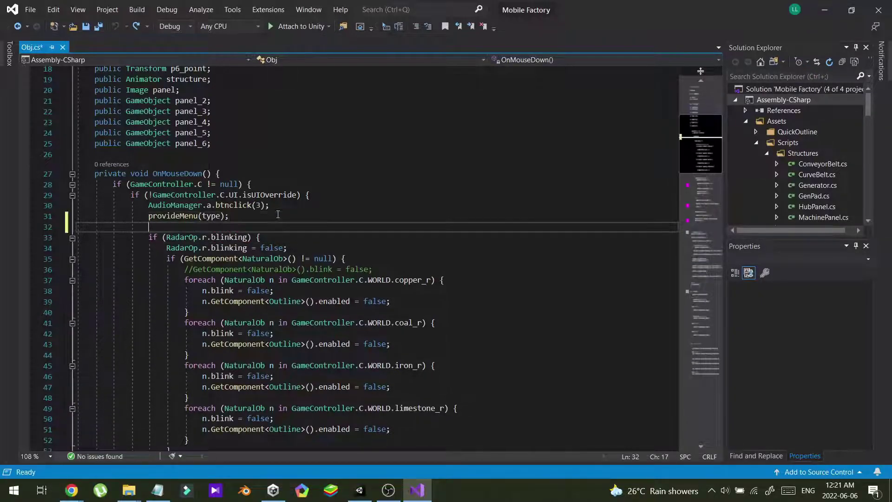
{"action": "key", "text": "ctrl+space"}
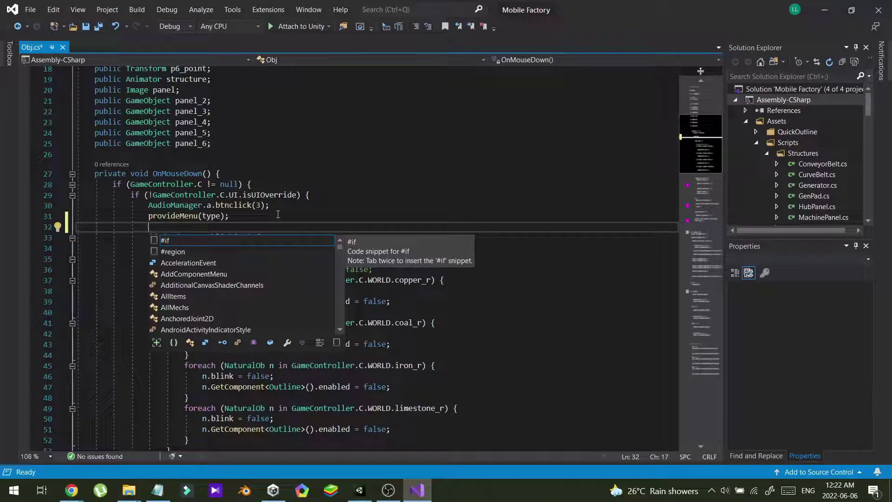
{"action": "scroll", "coordinate": [230, 272], "scroll_direction": "down", "scroll_amount": 3}
{"action": "scroll", "coordinate": [229, 274], "scroll_direction": "up", "scroll_amount": 3}
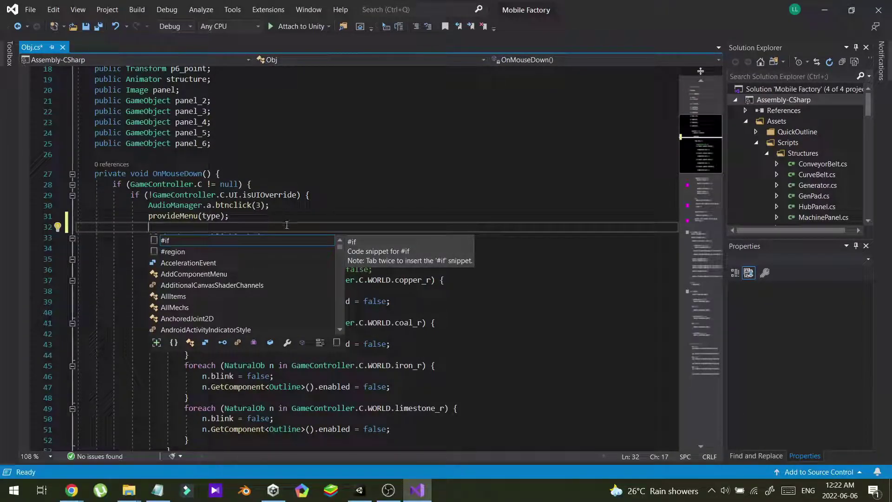